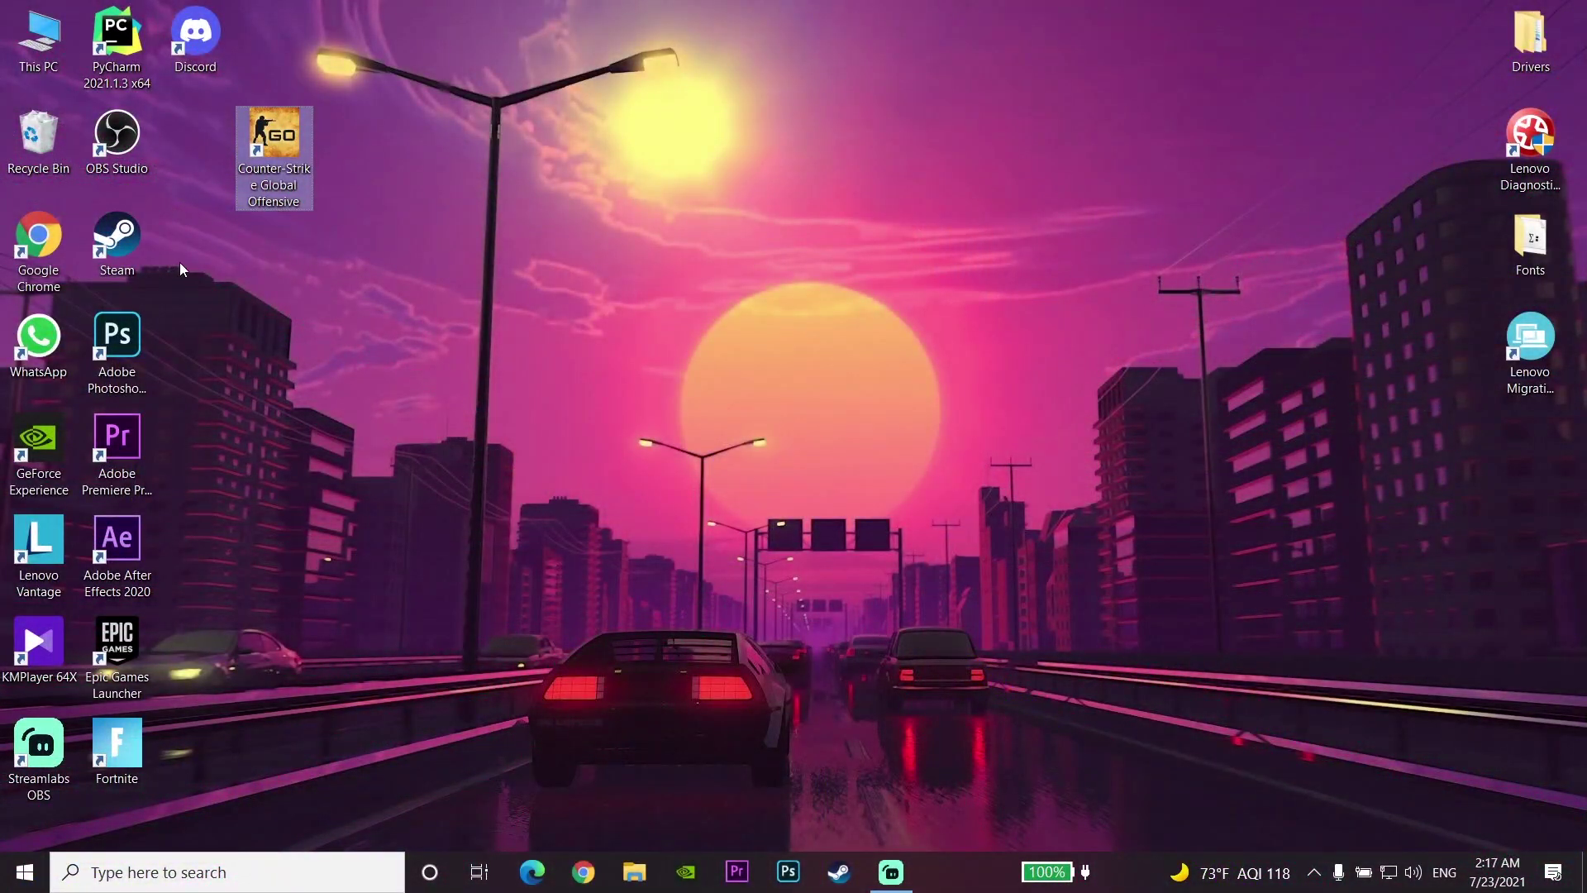
Step: Launch Steam and open the properties of Counter-Strike: Global Offensive from the game library
click(181, 263)
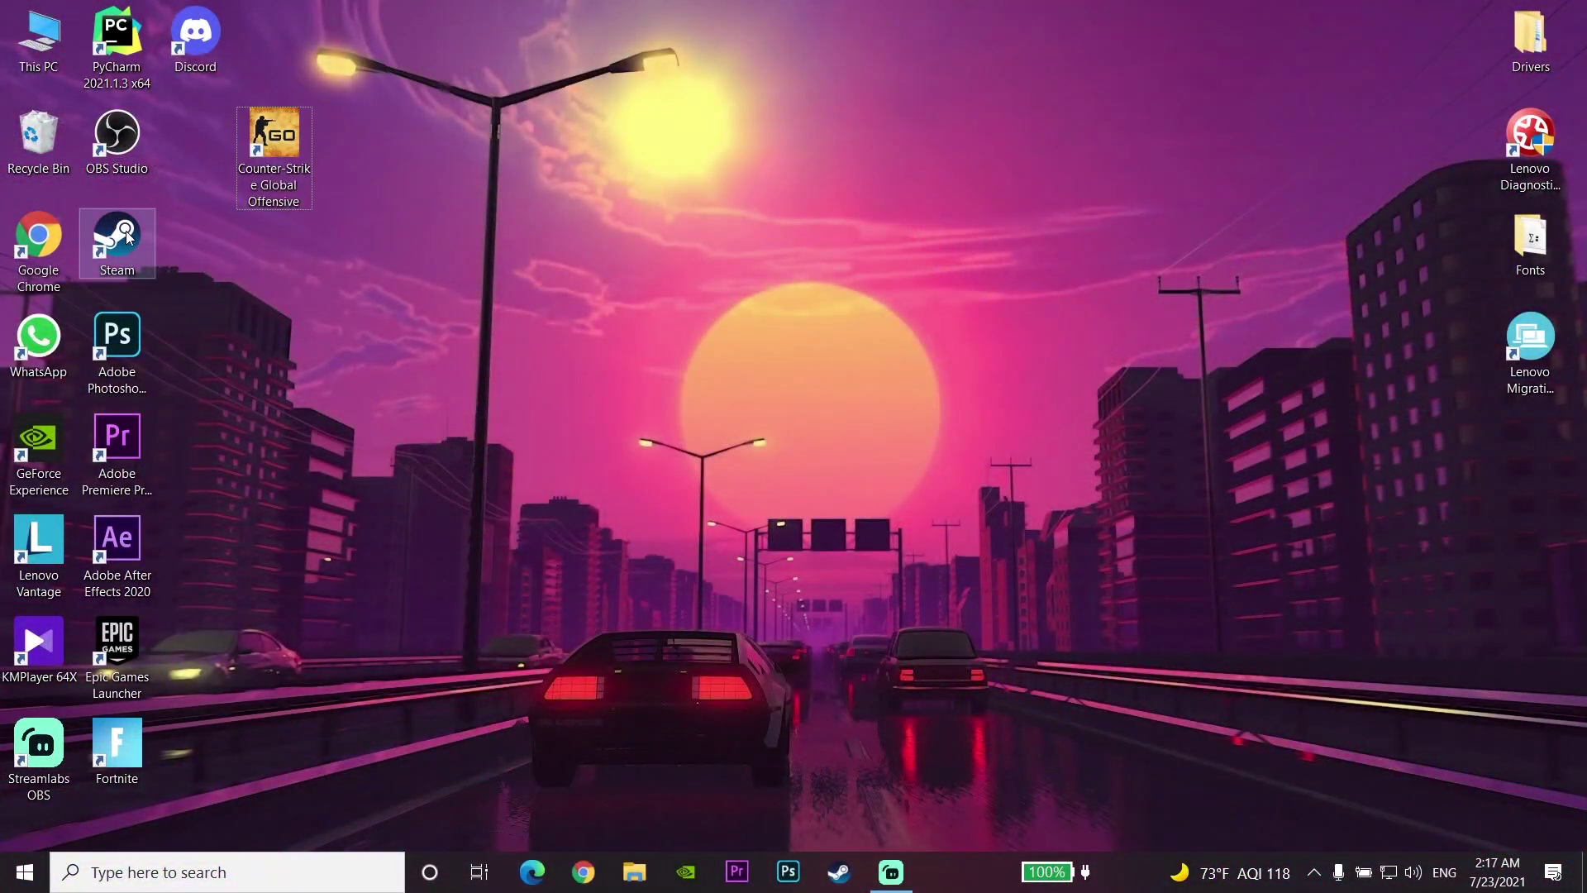
double_click(122, 233)
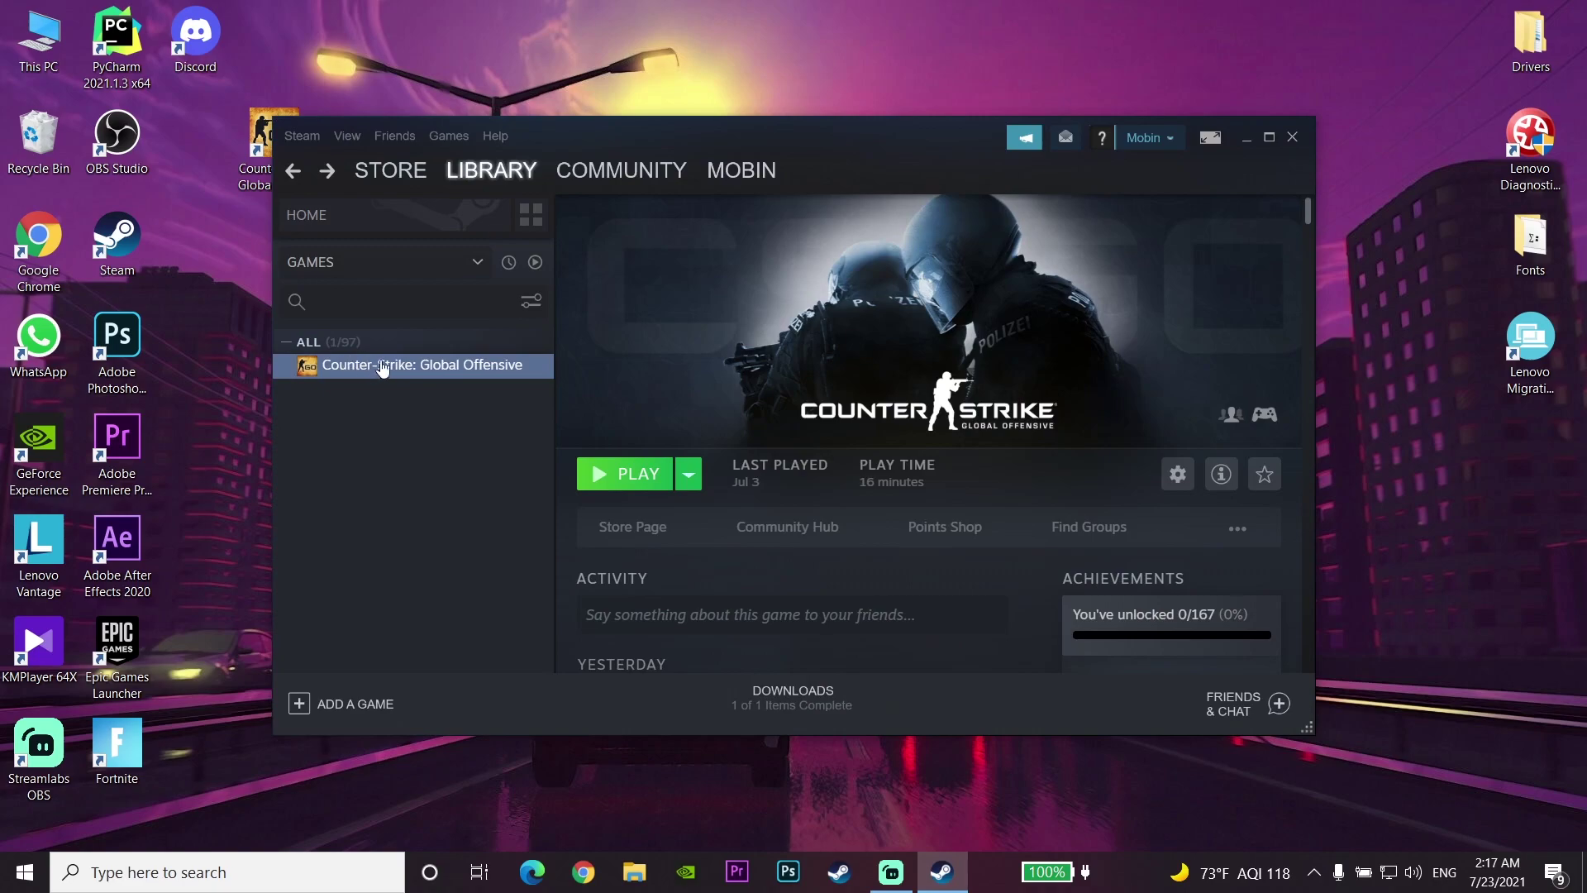
right_click(416, 368)
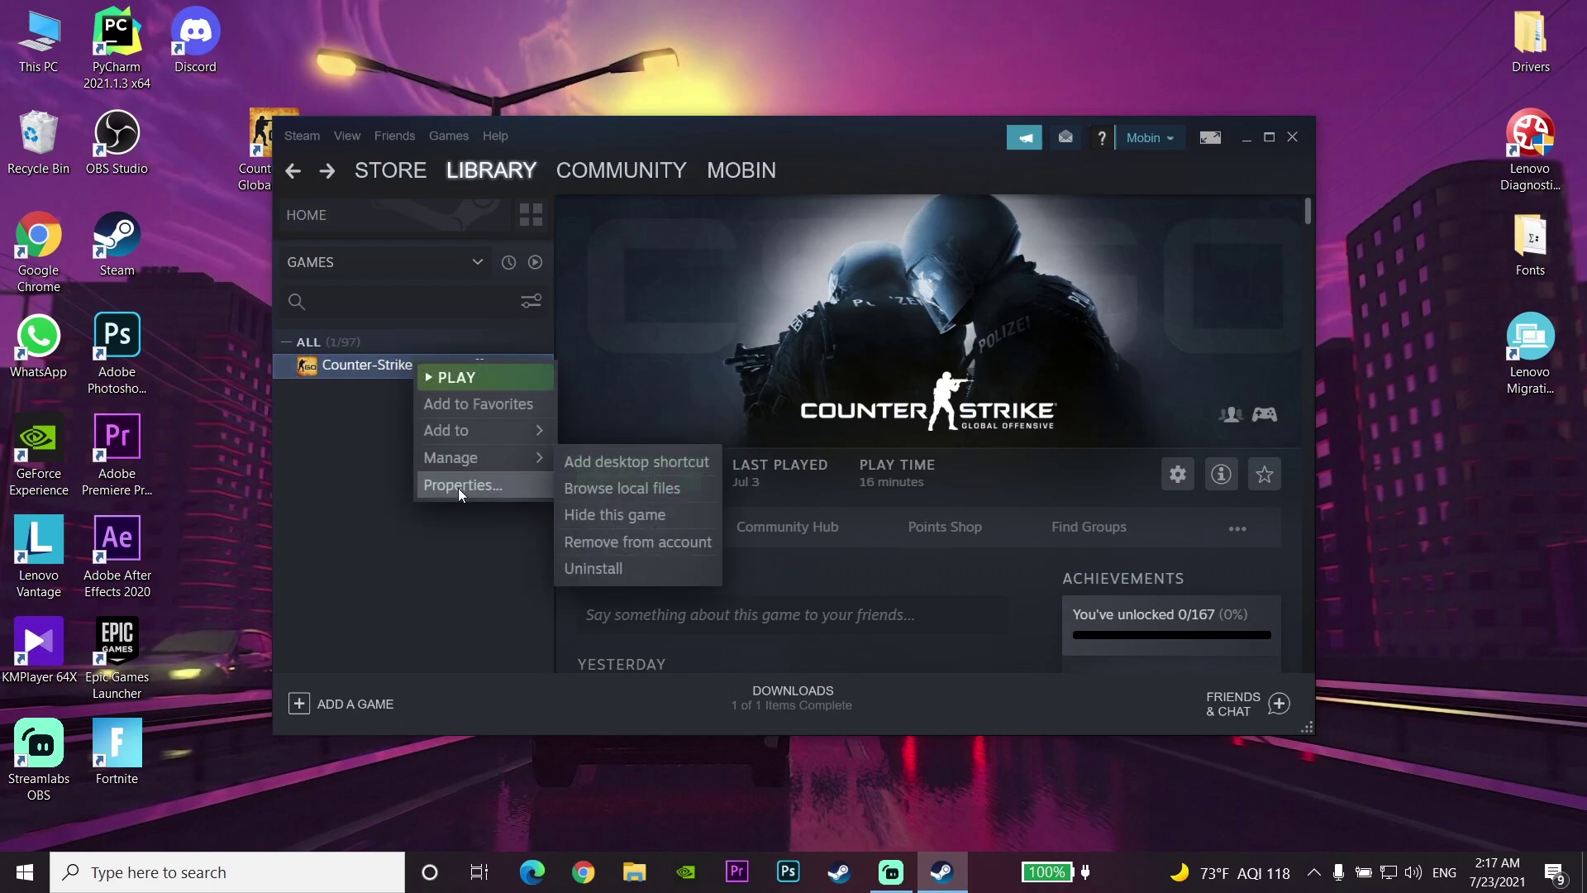
click(506, 486)
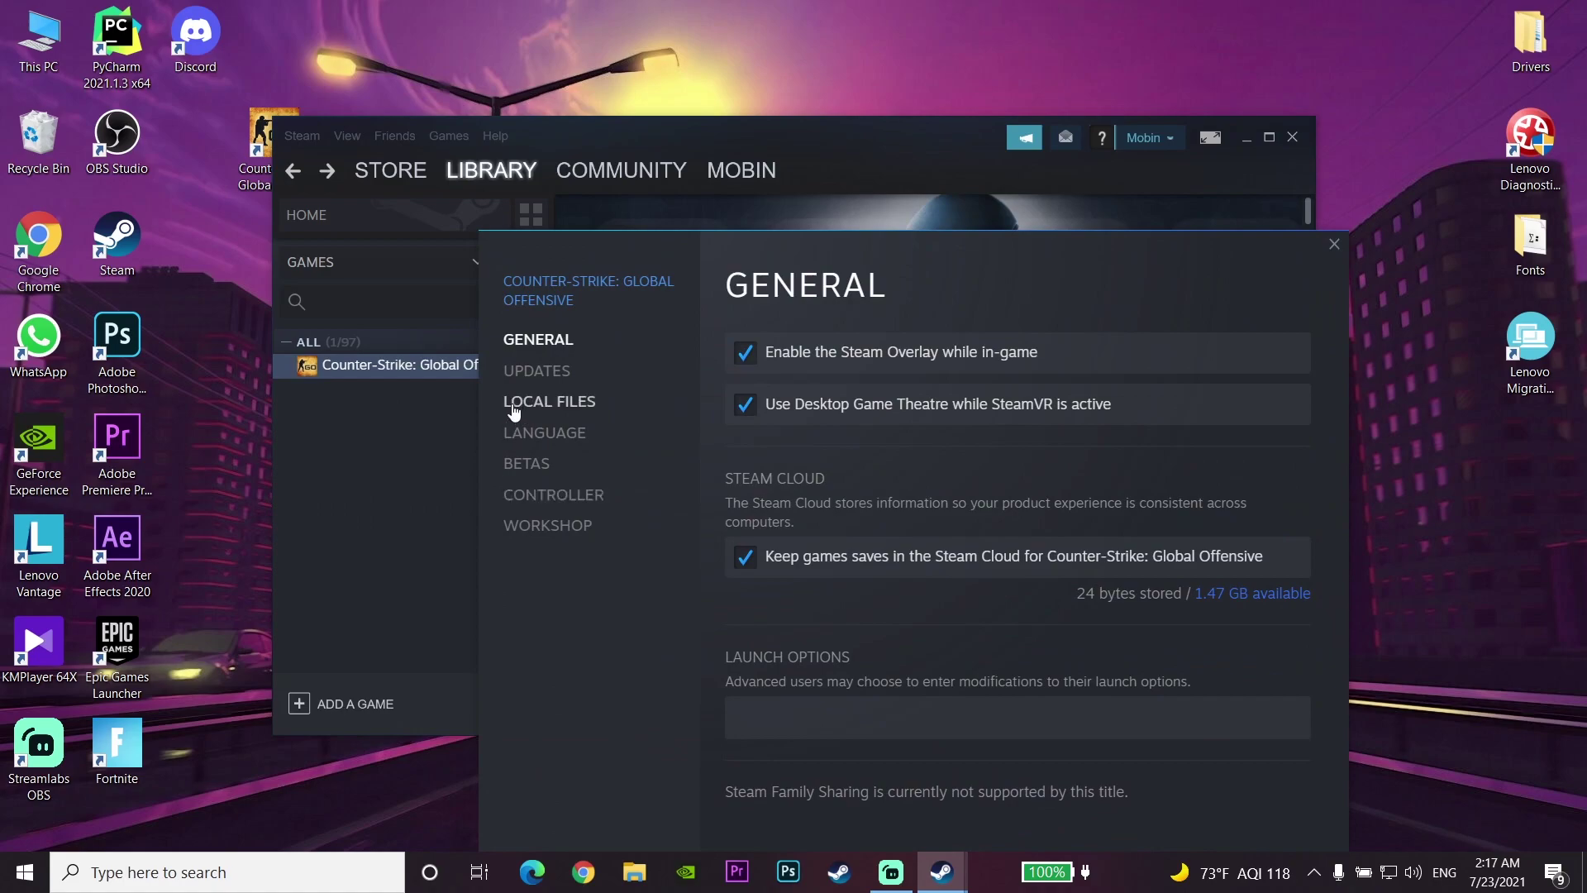
Step: Verify the integrity of the local game files for Counter-Strike: Global Offensive
click(576, 405)
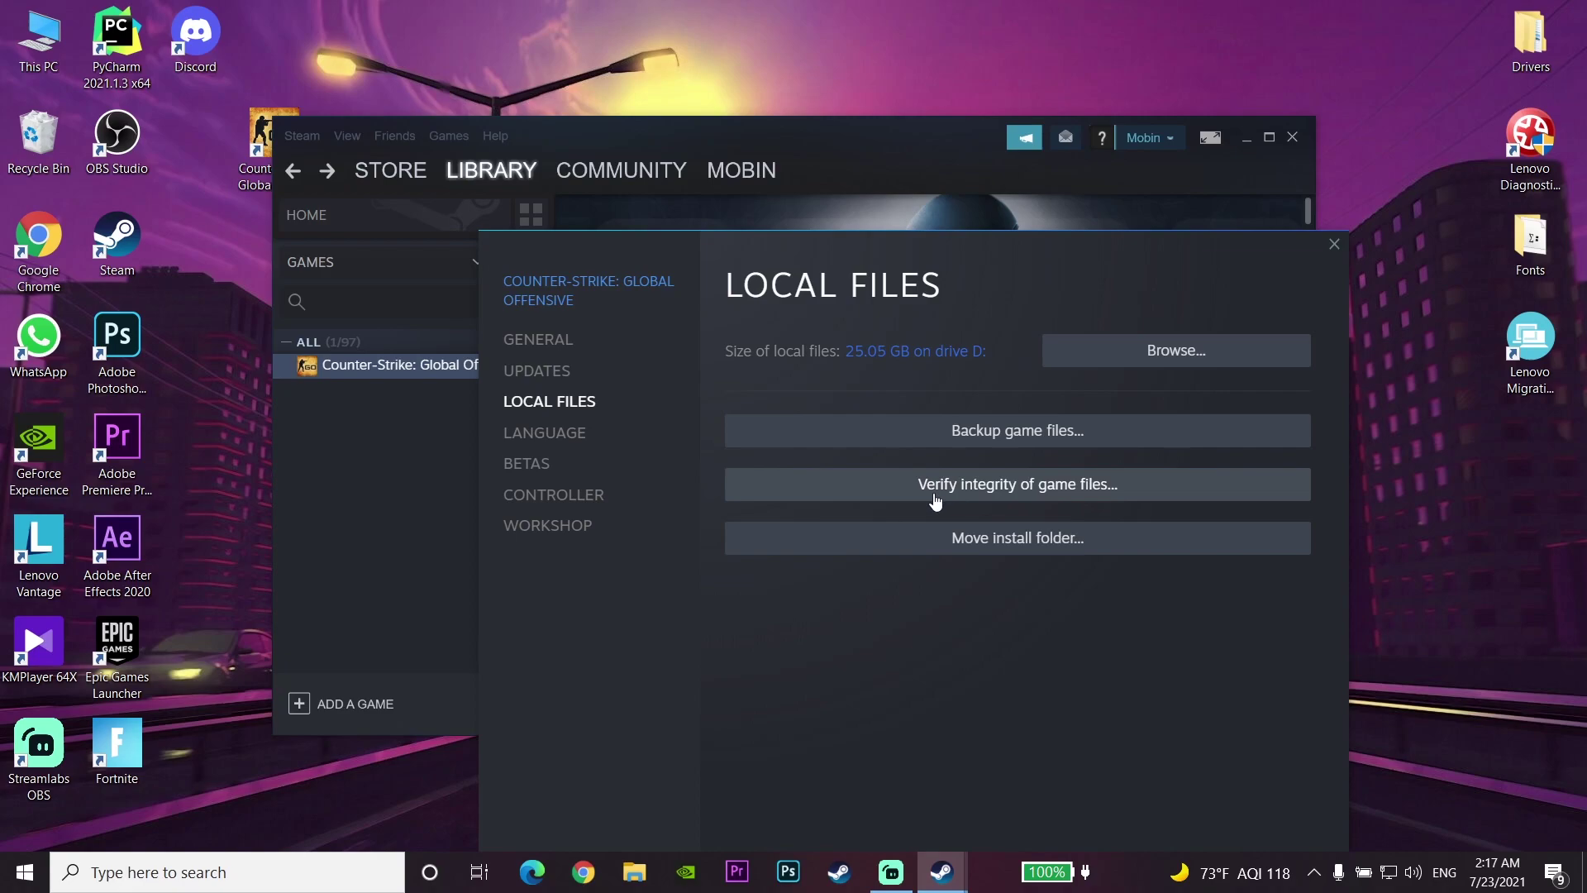
click(990, 494)
drag(831, 404, 822, 351)
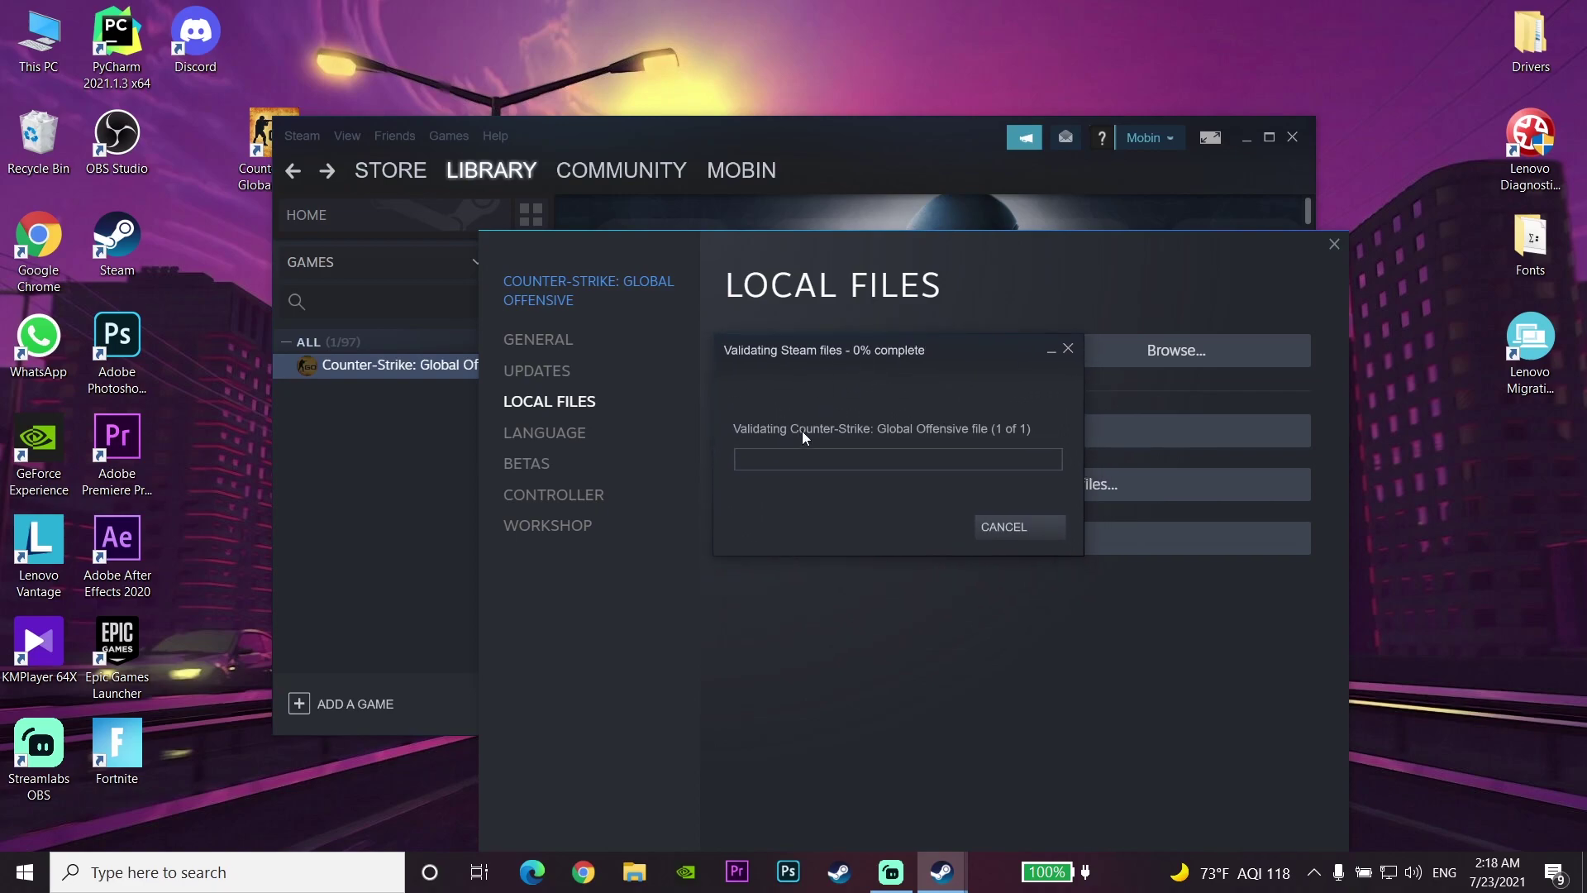
drag(838, 354, 828, 338)
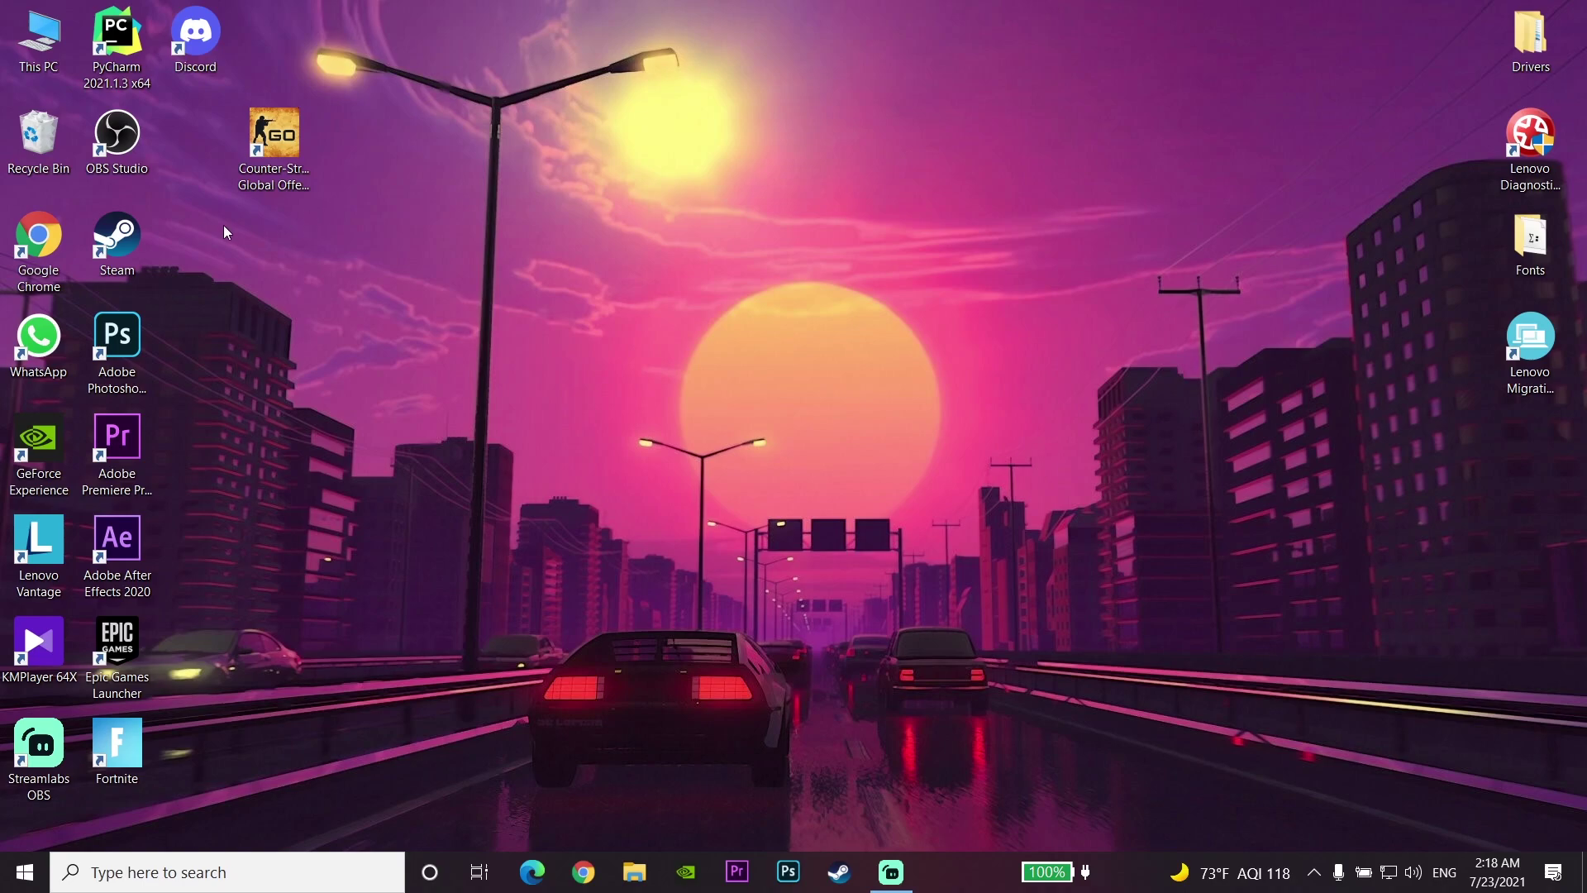
Step: Reopen Steam and browse to the local installation folder of Counter-Strike: Global Offensive through its properties
double_click(120, 237)
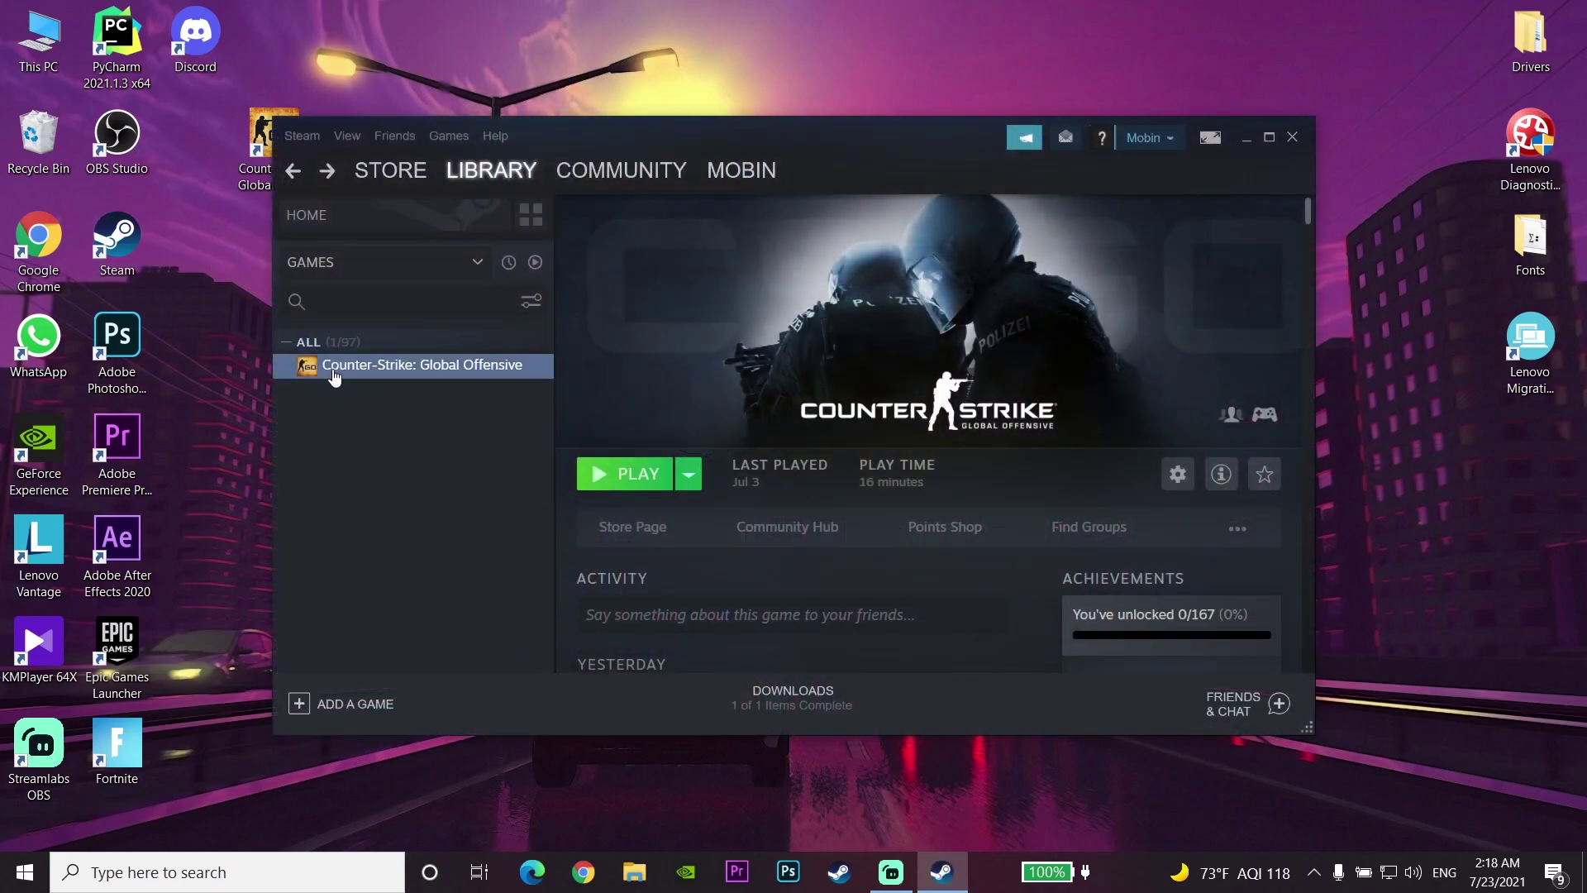
right_click(403, 376)
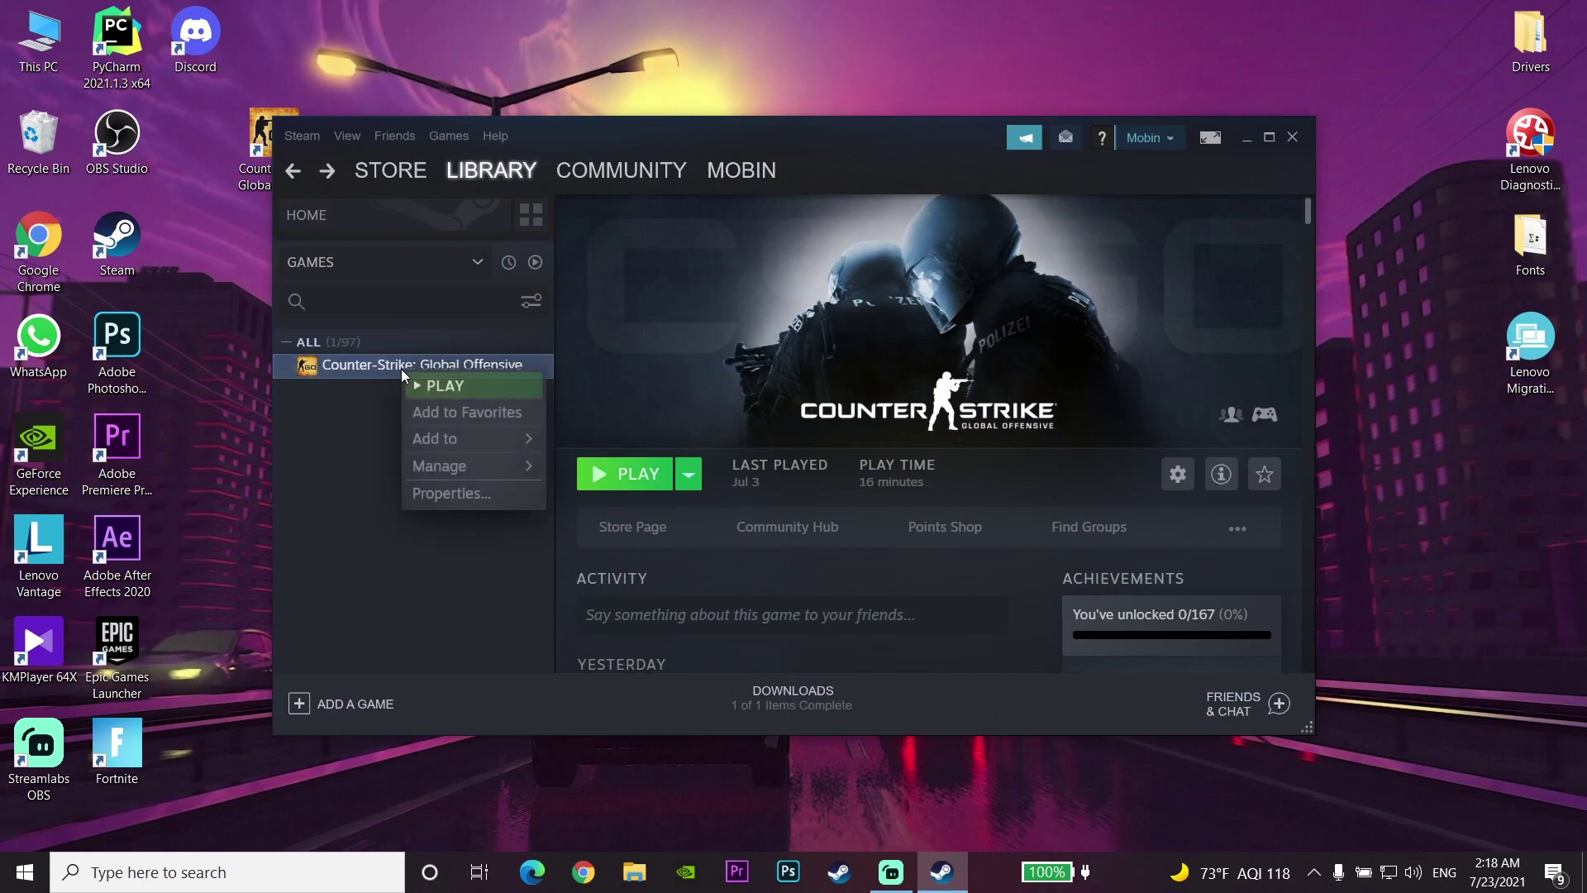
click(456, 500)
click(537, 402)
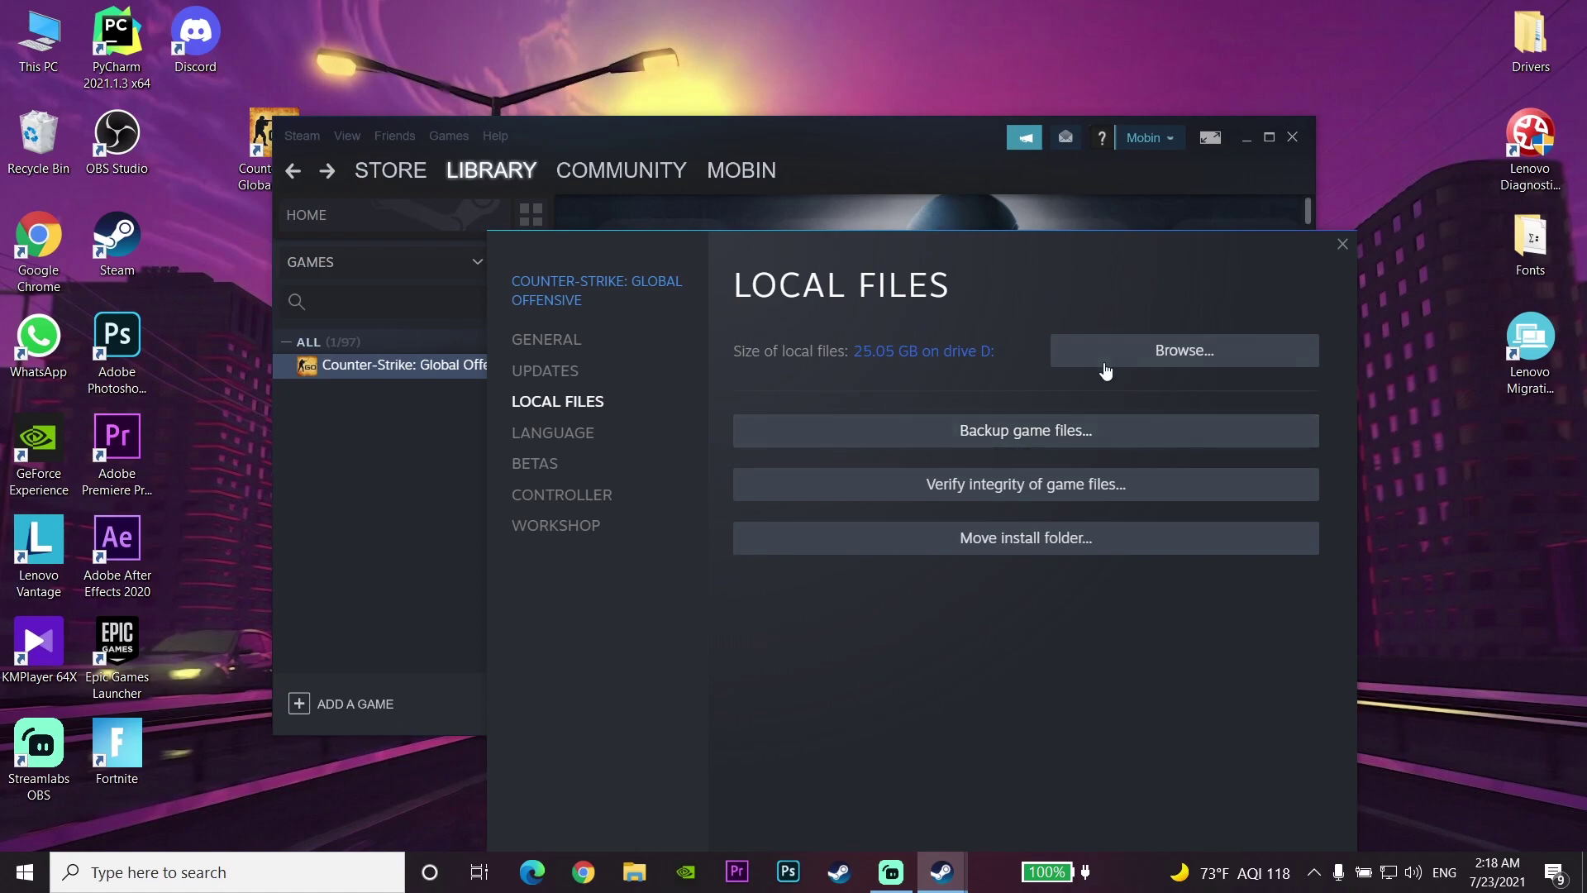
click(1190, 364)
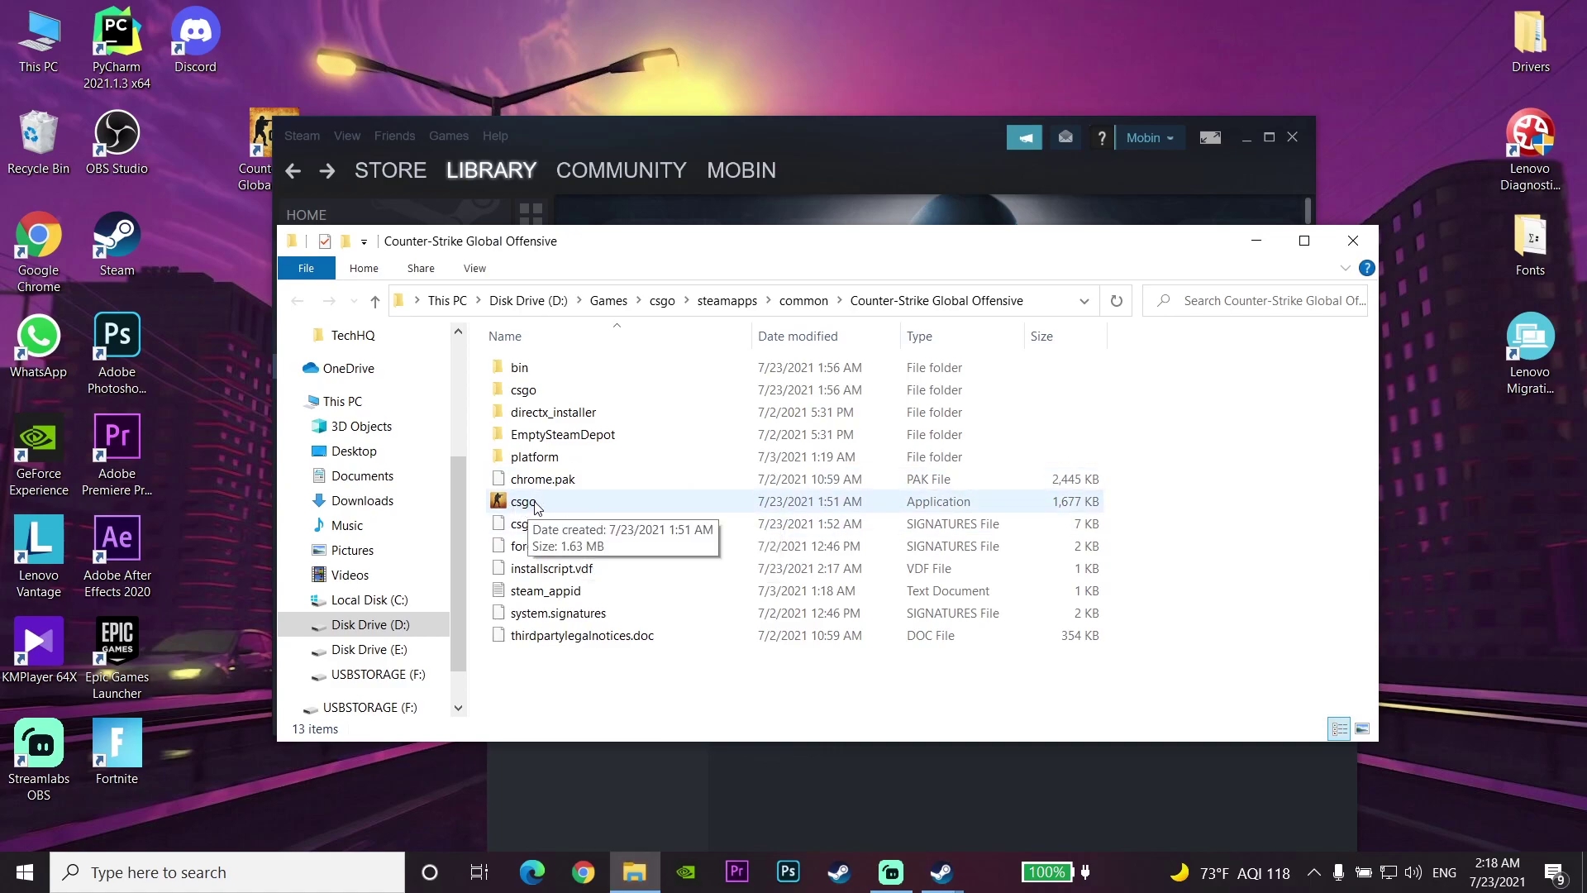
Step: Set the csgo application's compatibility properties to run the program as an administrator and apply the change
right_click(541, 506)
drag(538, 507, 532, 509)
key(Escape)
right_click(534, 505)
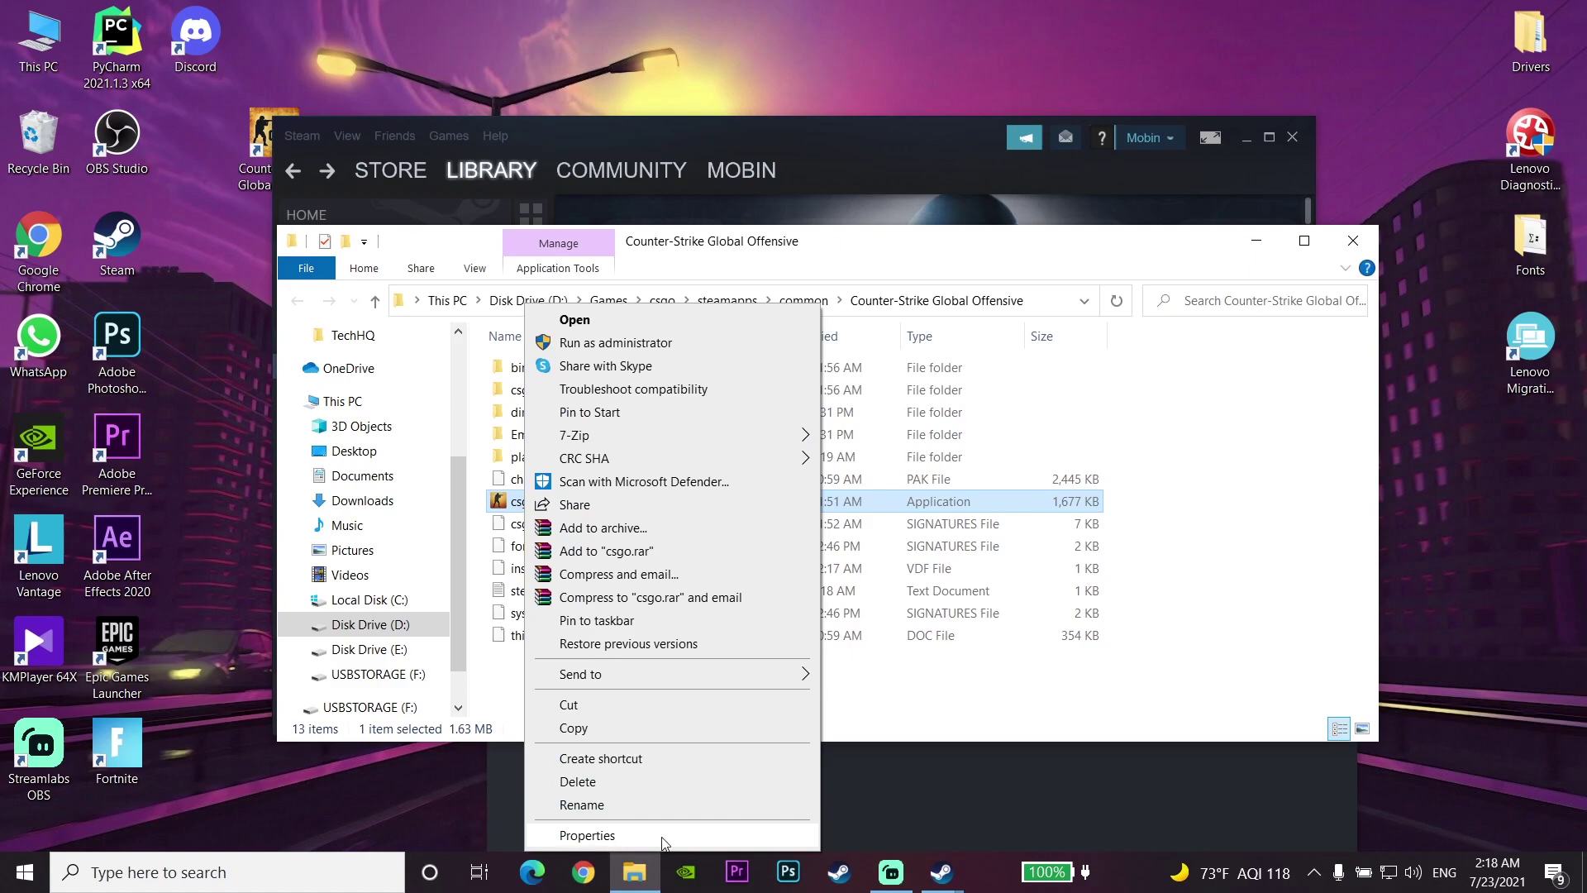
click(765, 837)
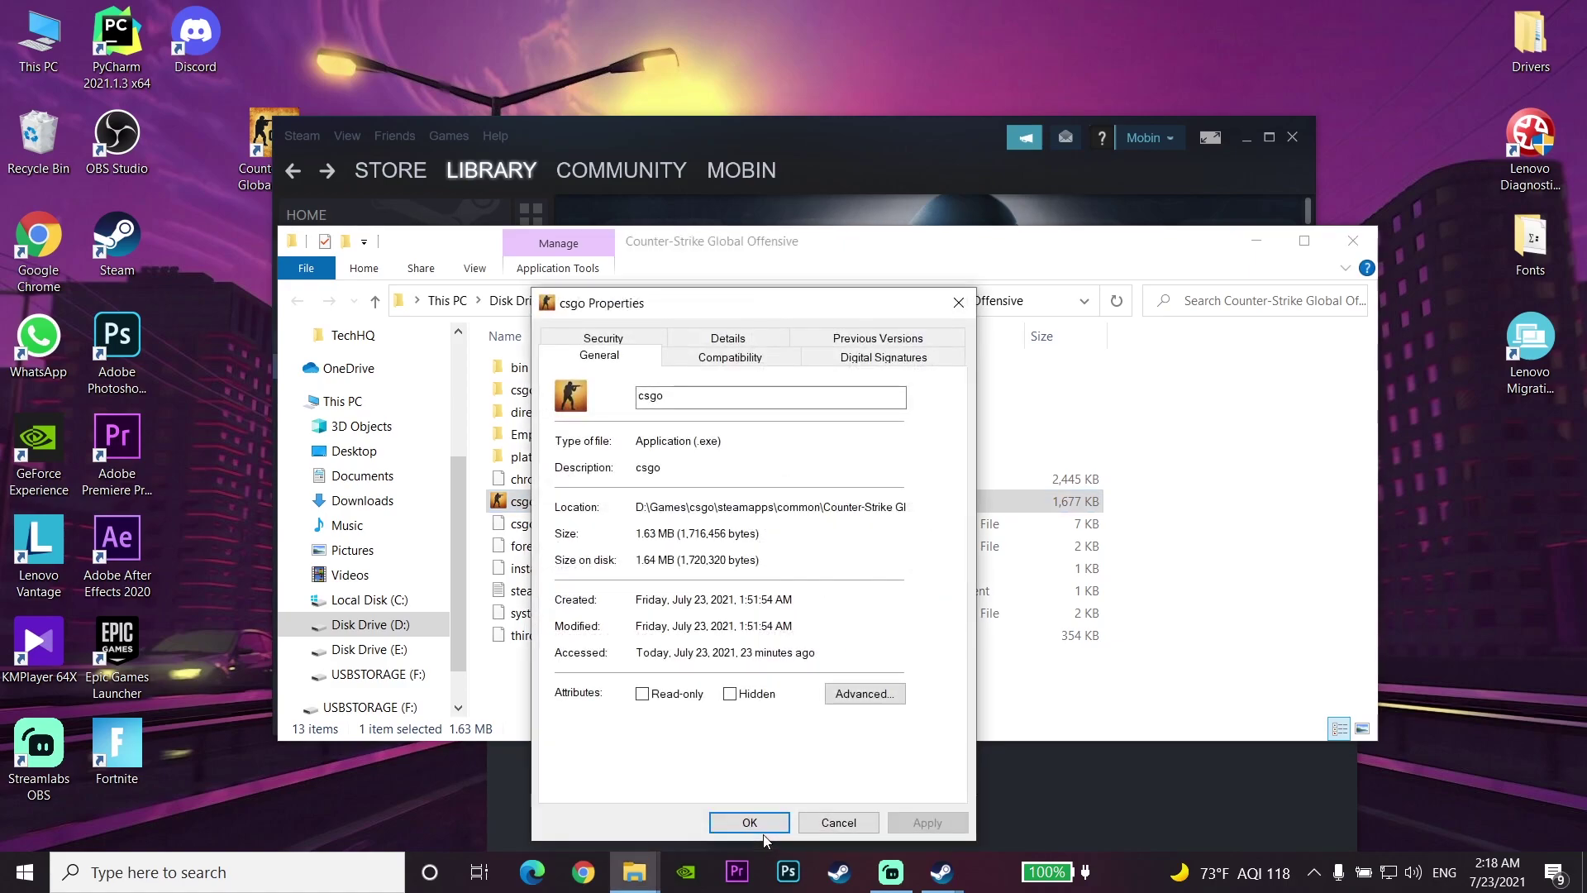
click(721, 361)
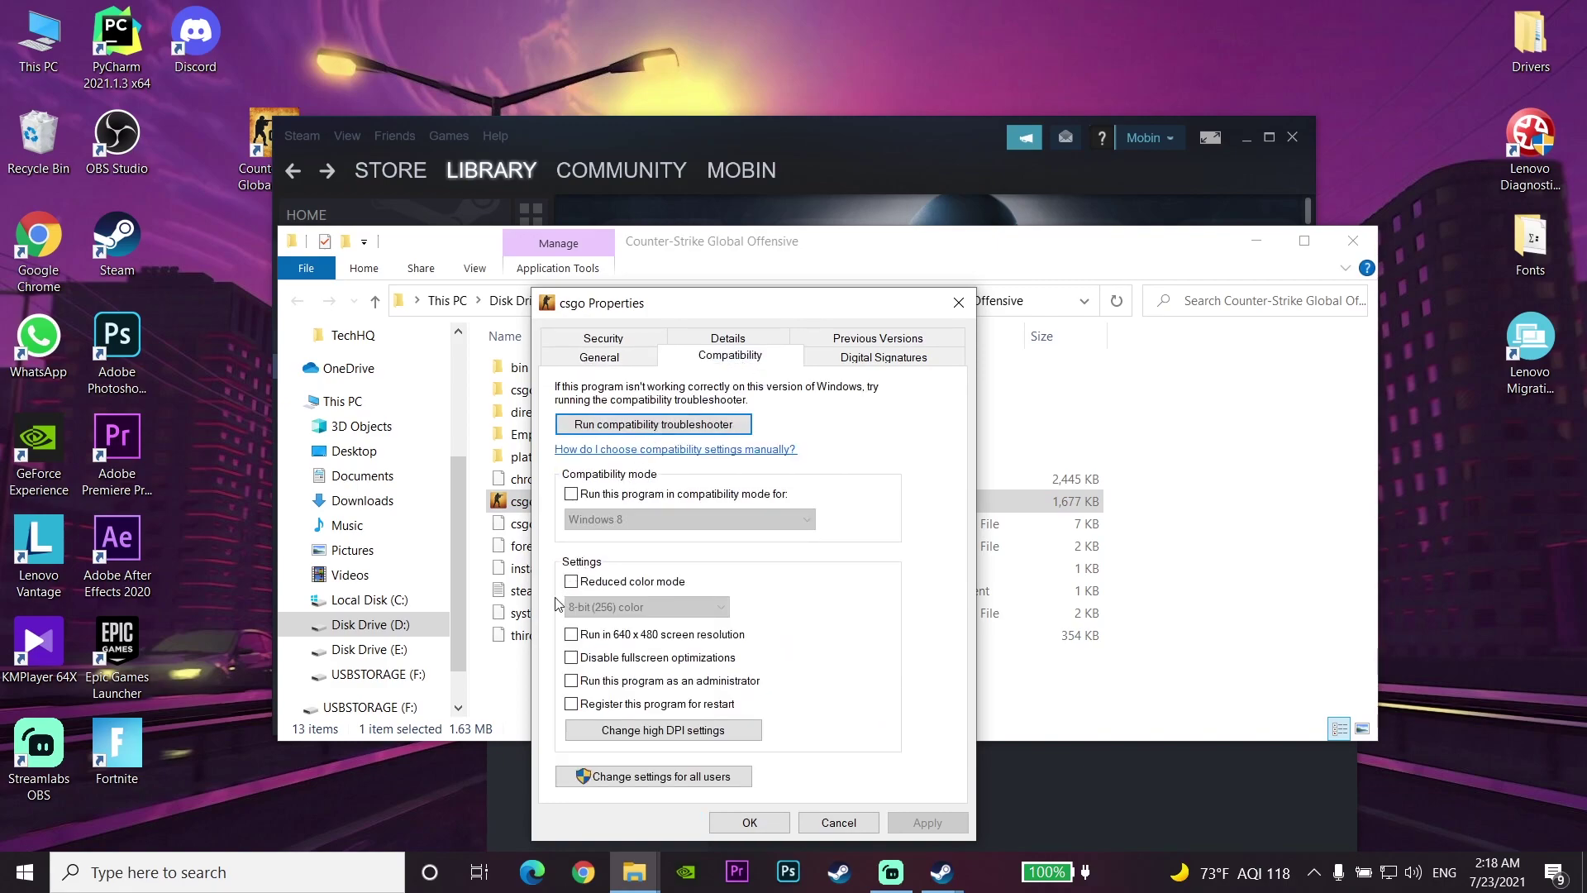
click(571, 682)
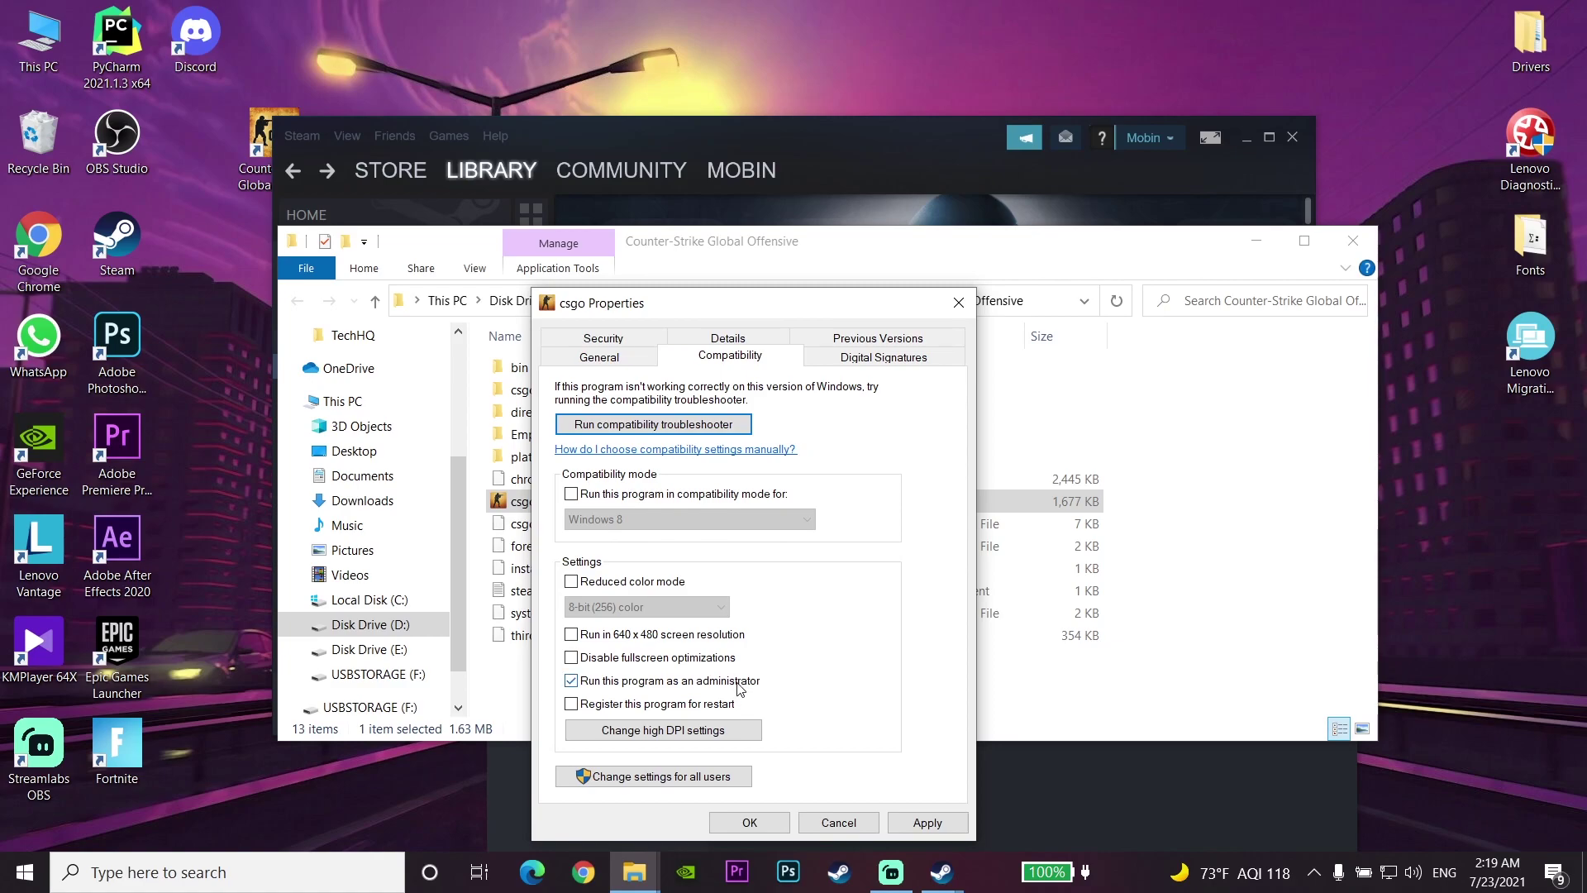
click(919, 819)
click(760, 823)
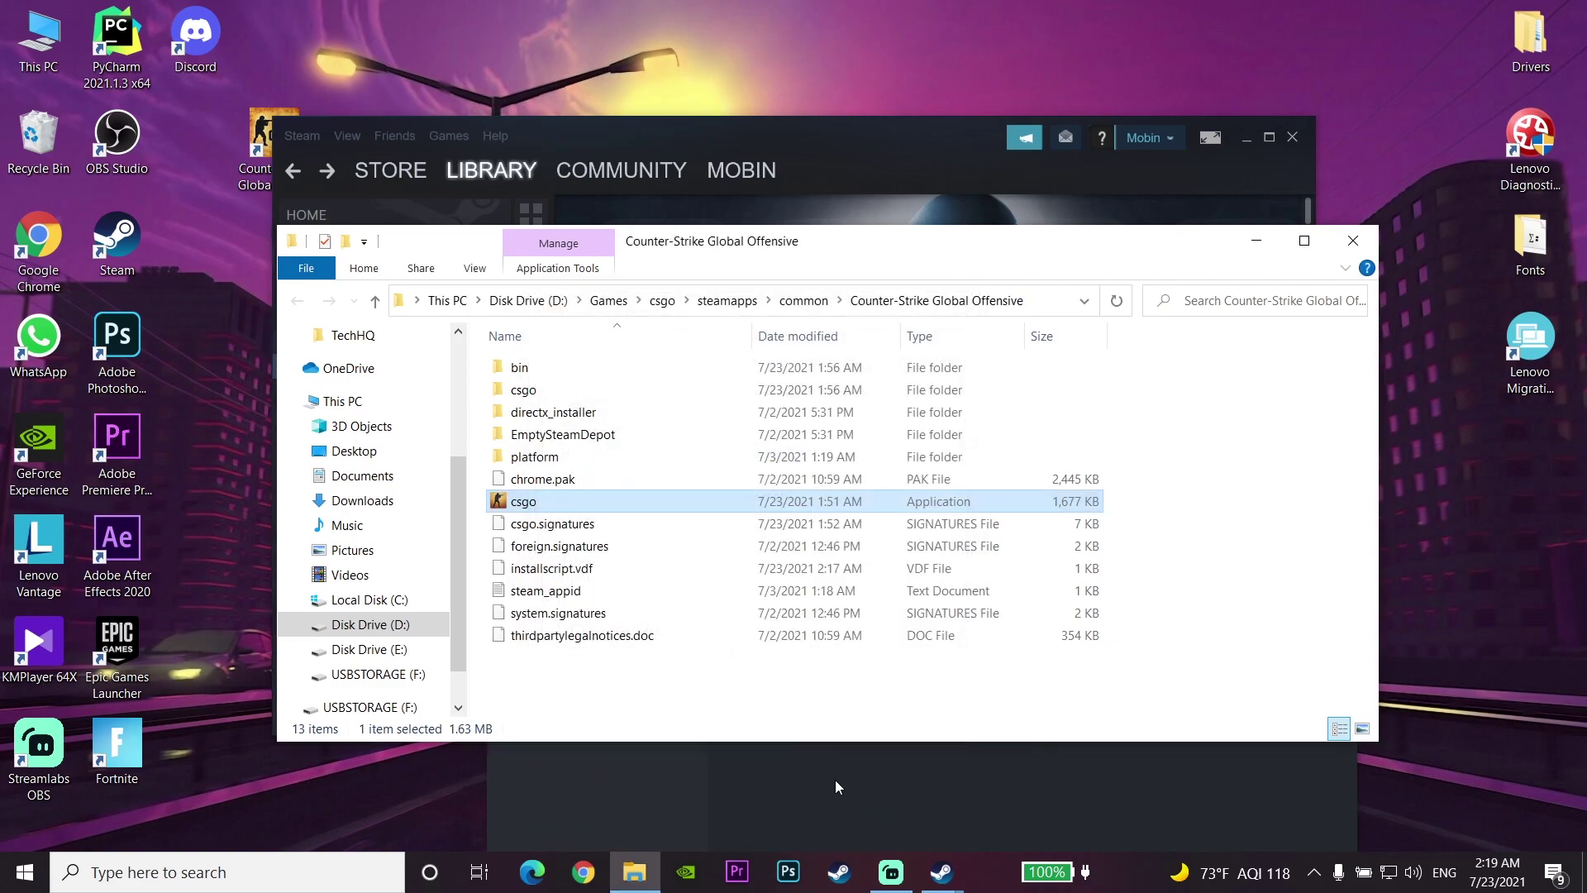
click(806, 686)
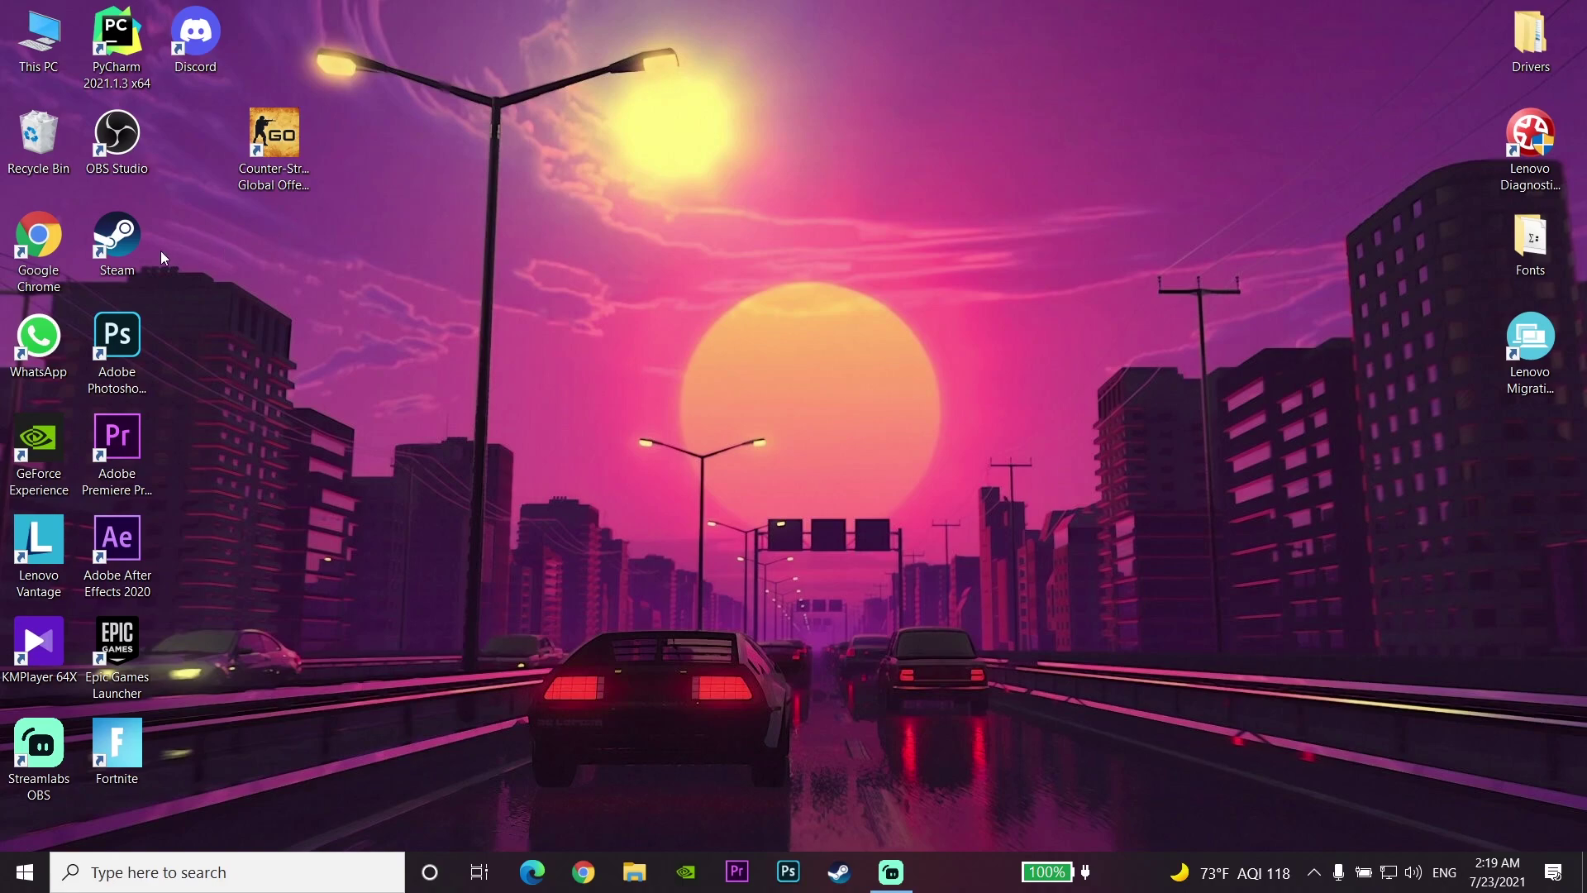
Step: Launch Steam again and browse the local files of Counter-Strike: Global Offensive to open its installation folder
double_click(134, 246)
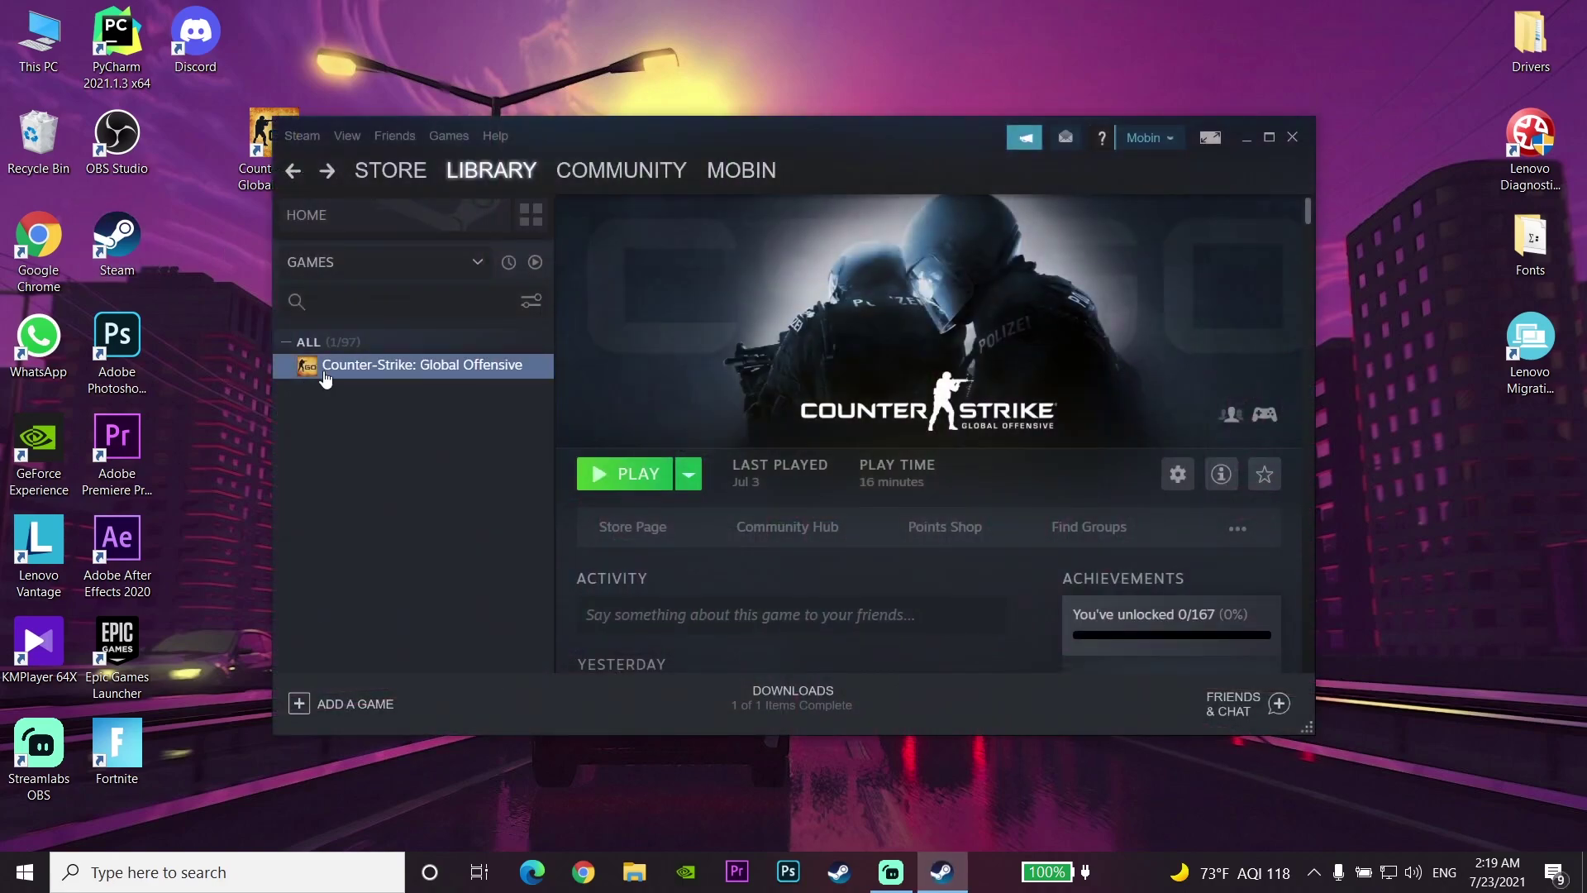
right_click(327, 377)
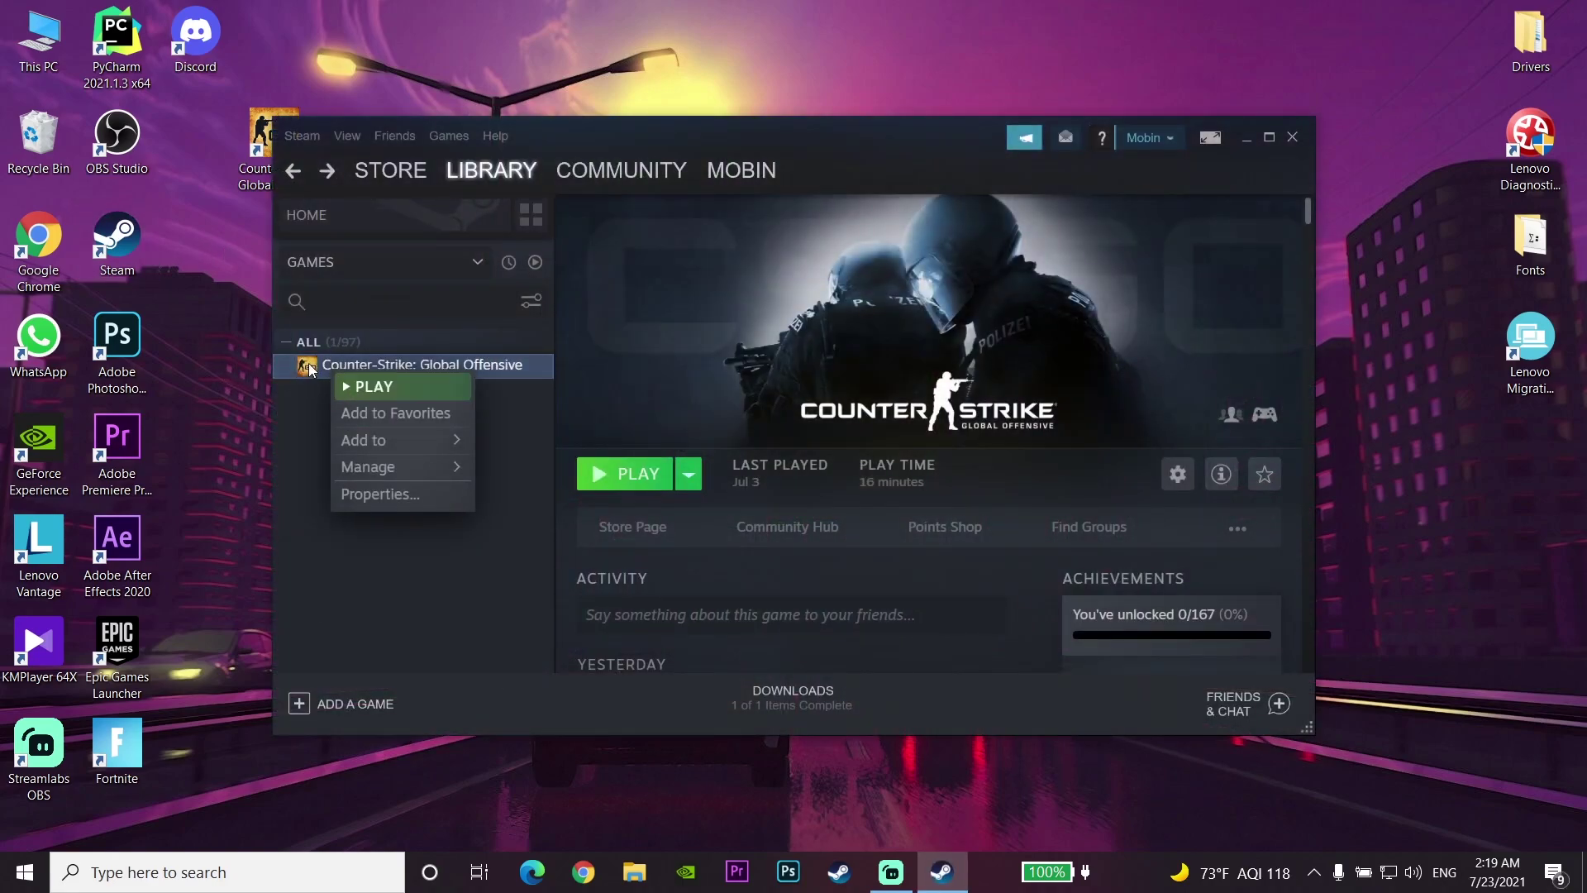
click(379, 494)
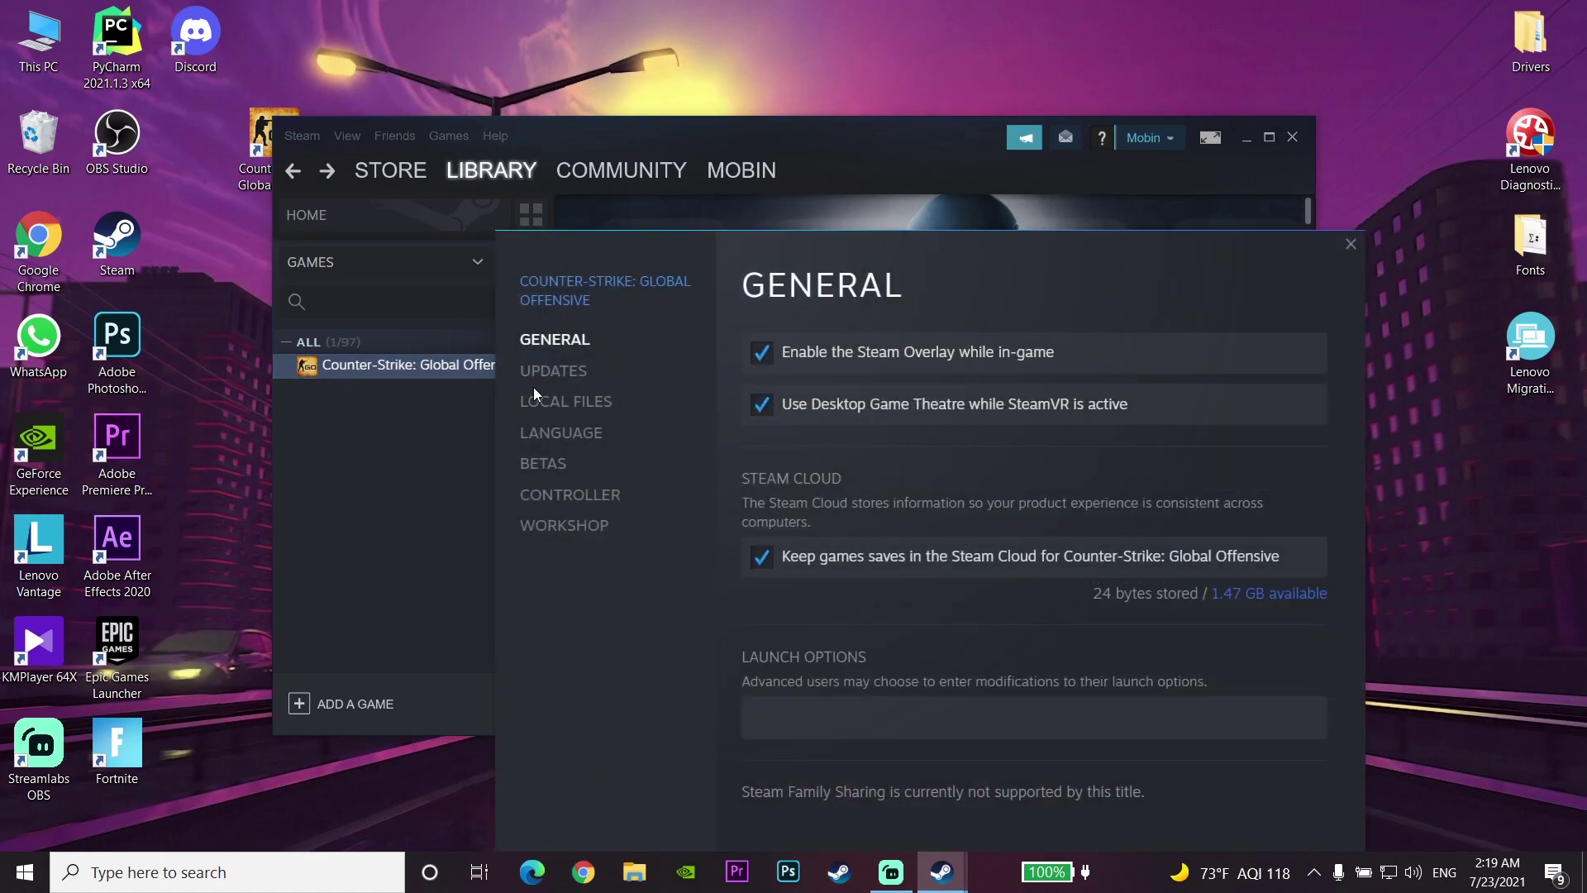
click(552, 405)
click(1112, 354)
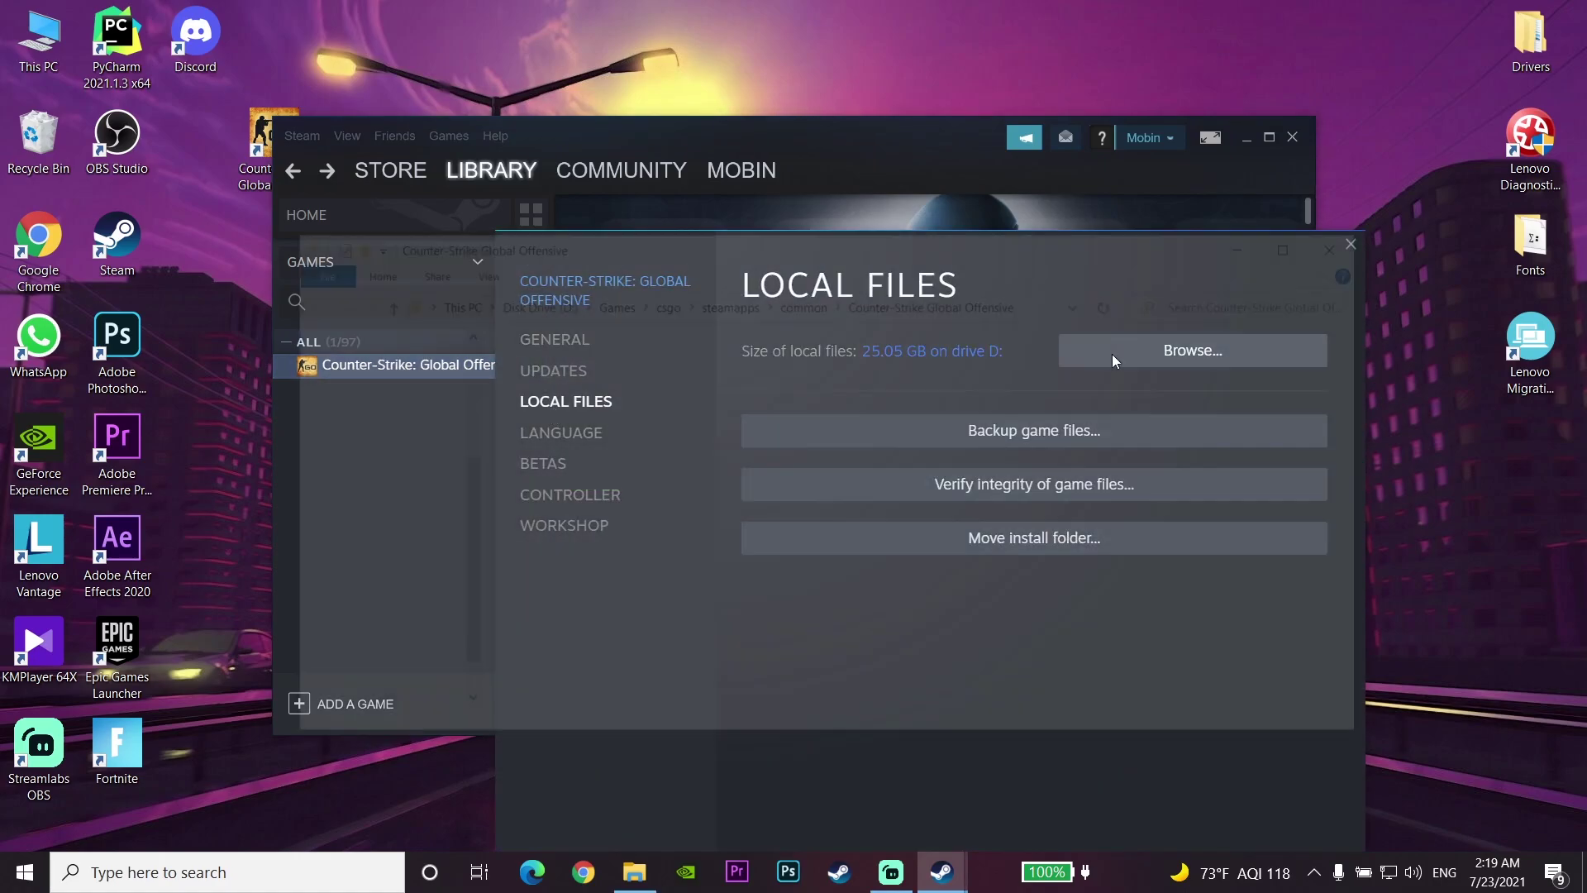
Step: Copy the full path of the Counter-Strike Global Offensive folder and close the folder and Steam windows
click(1000, 299)
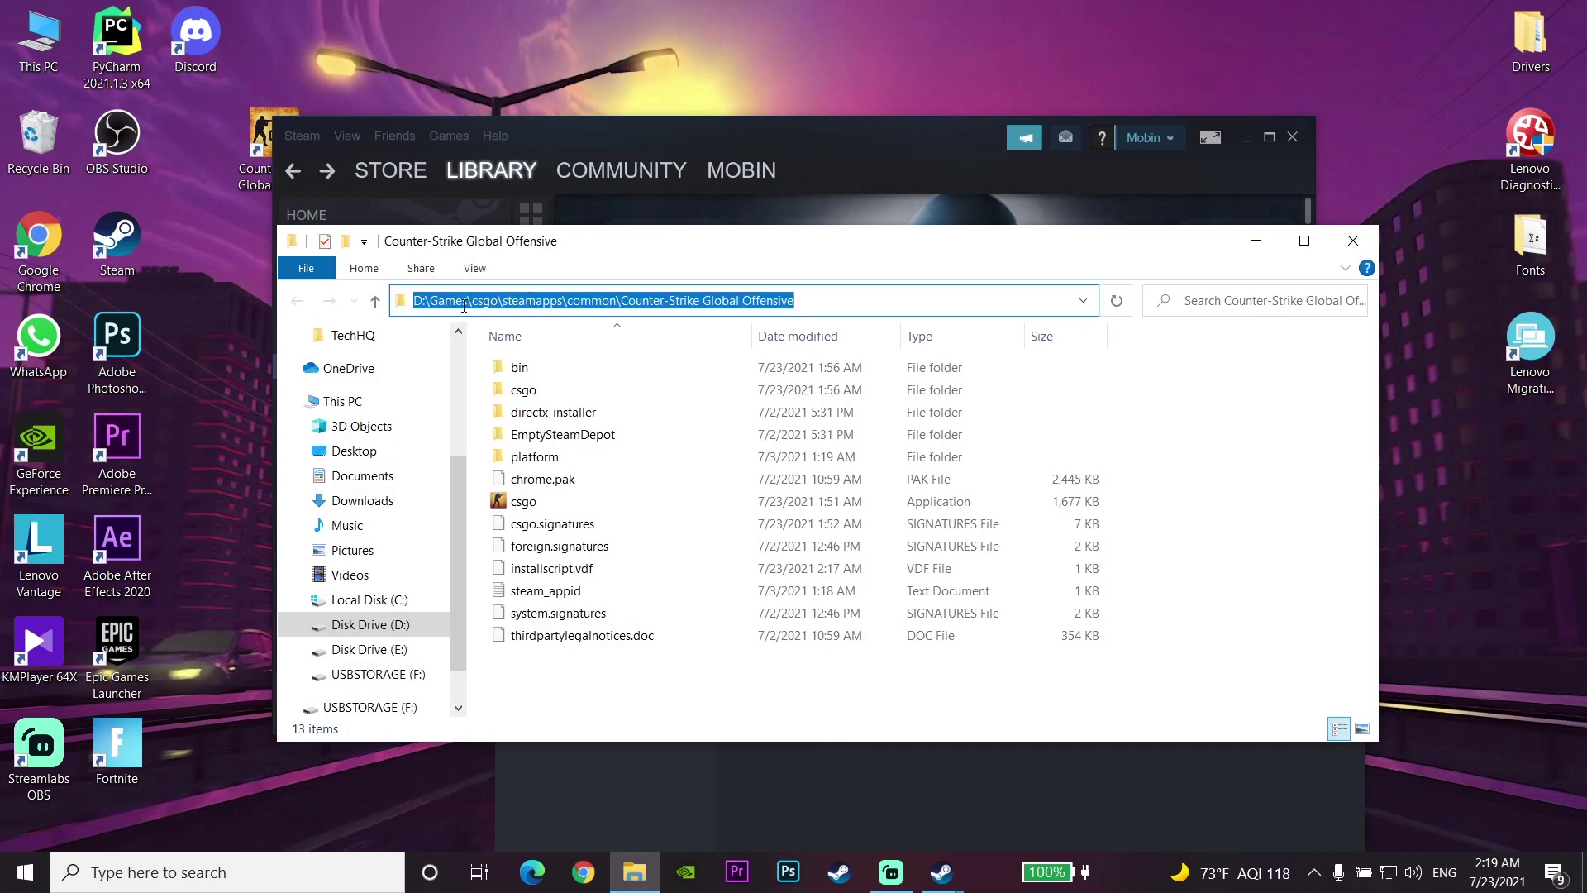
right_click(714, 303)
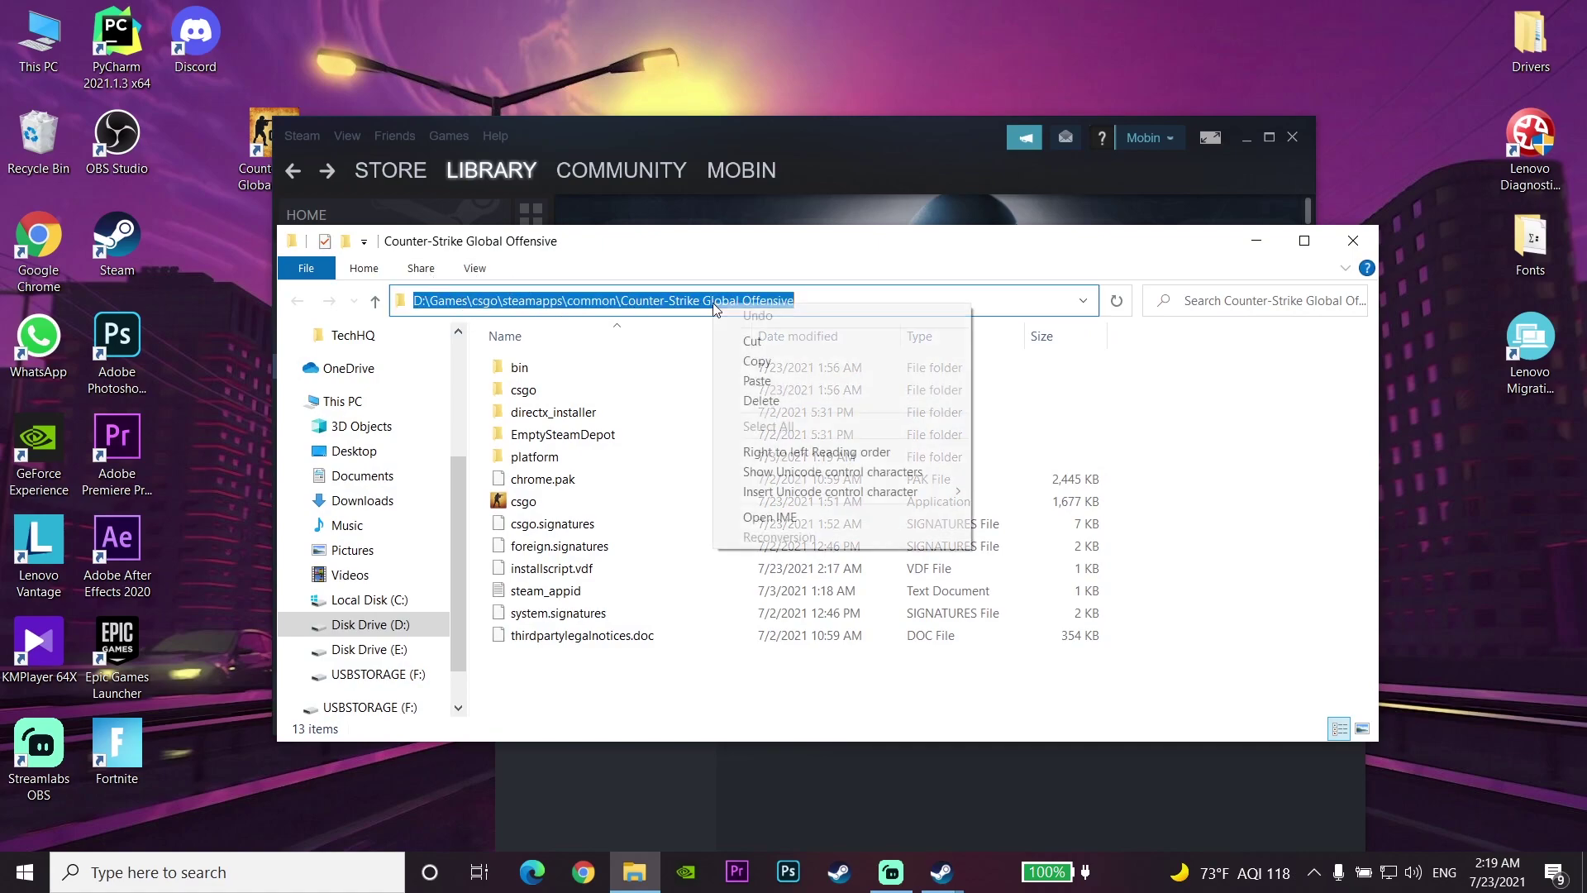
click(746, 364)
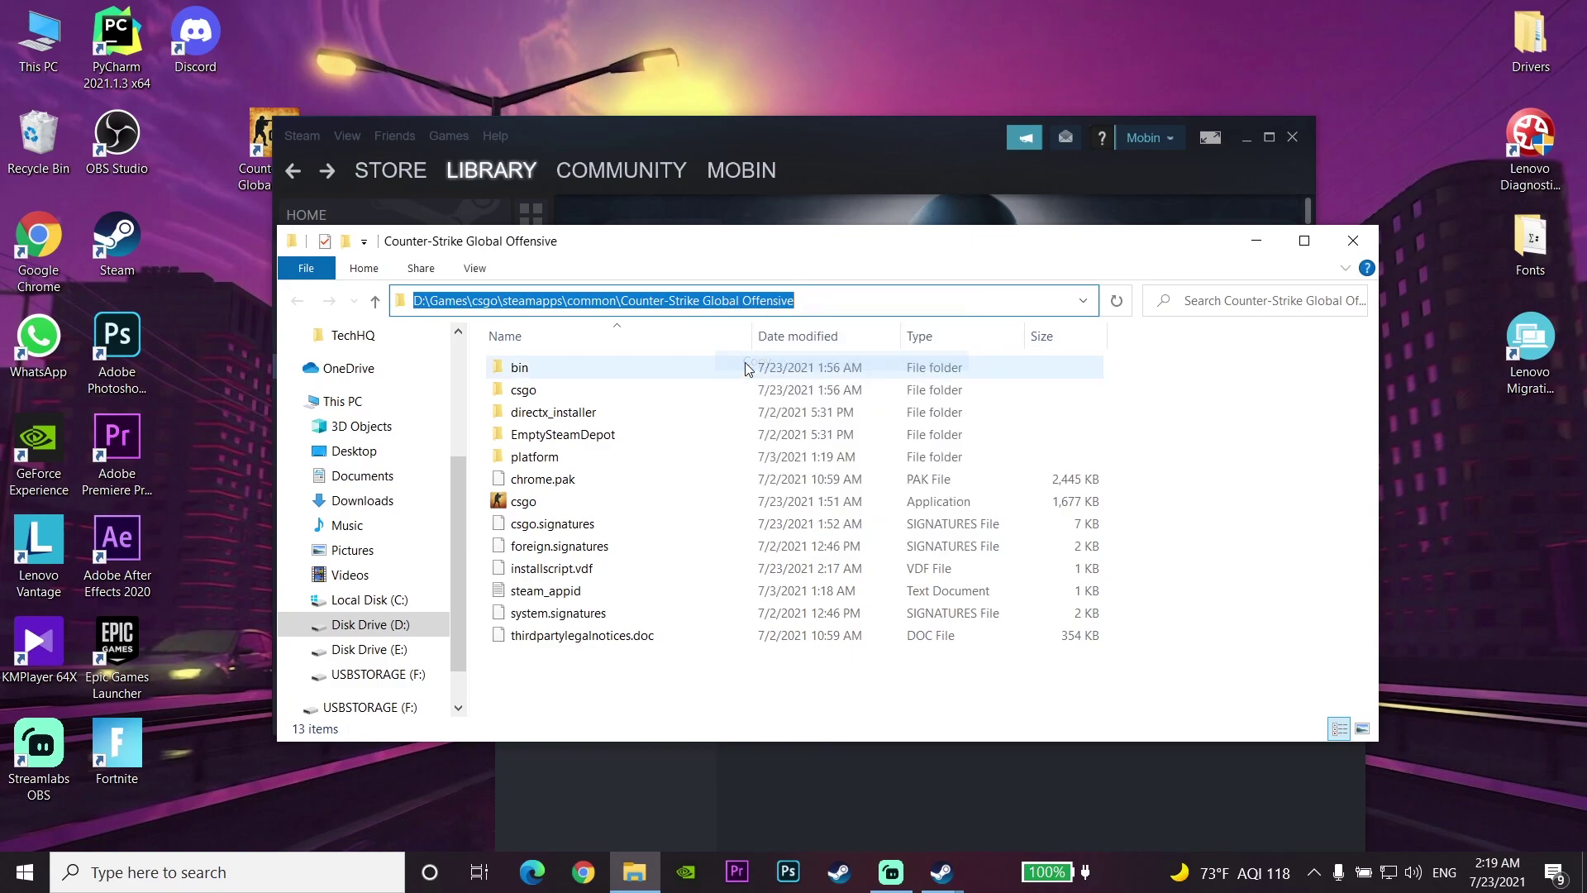
click(1336, 248)
click(1282, 137)
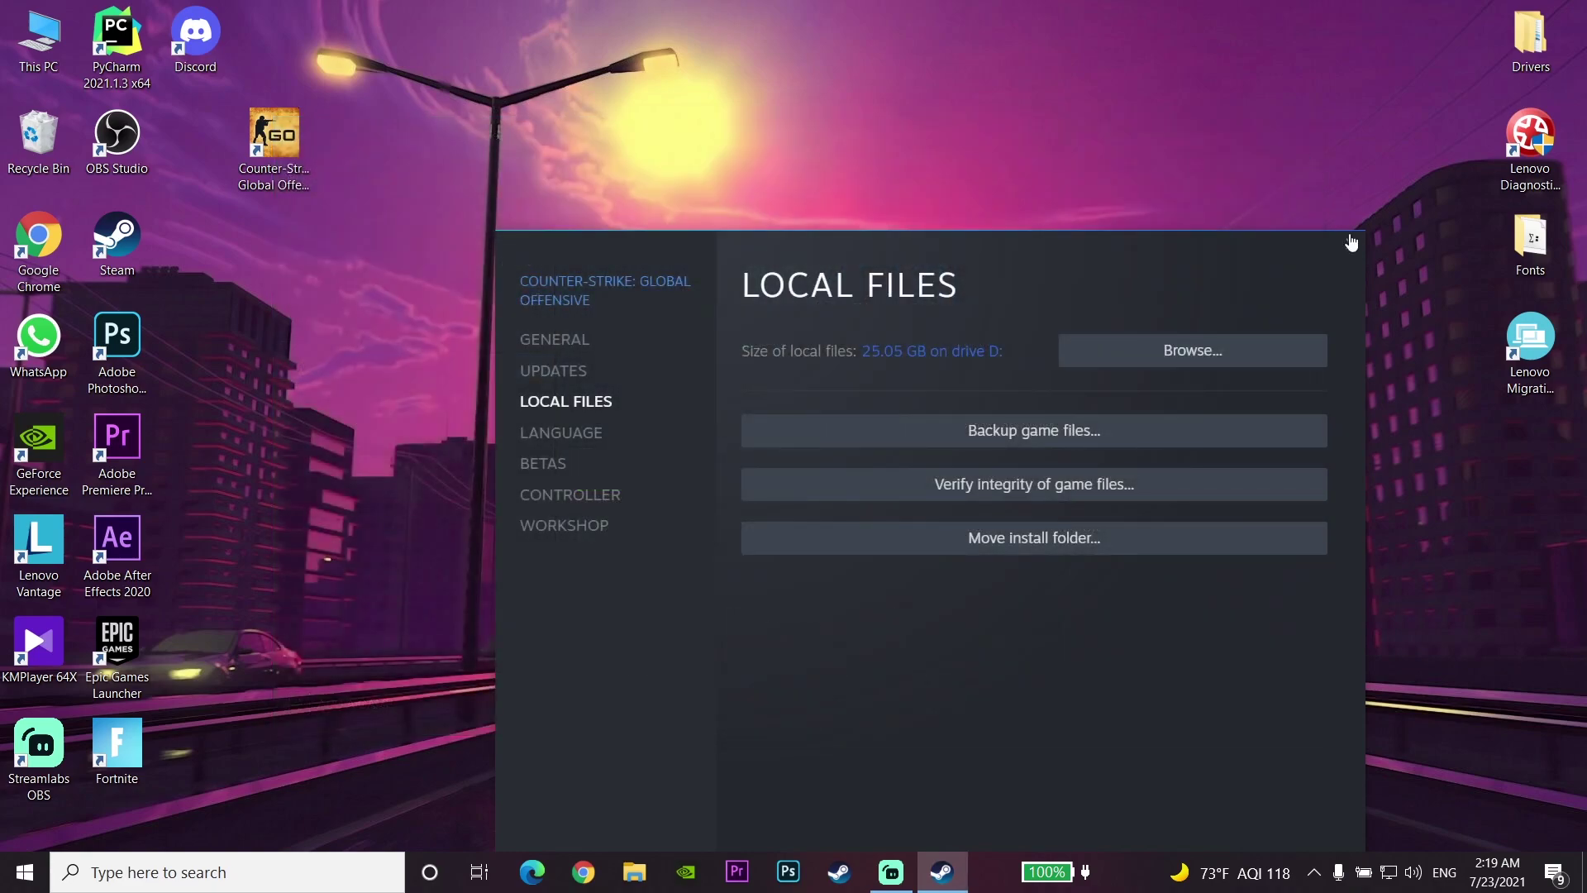
click(1355, 250)
Step: Search Windows for "wind", open Windows Defender Firewall, and unlock its list of allowed apps for changes
click(270, 869)
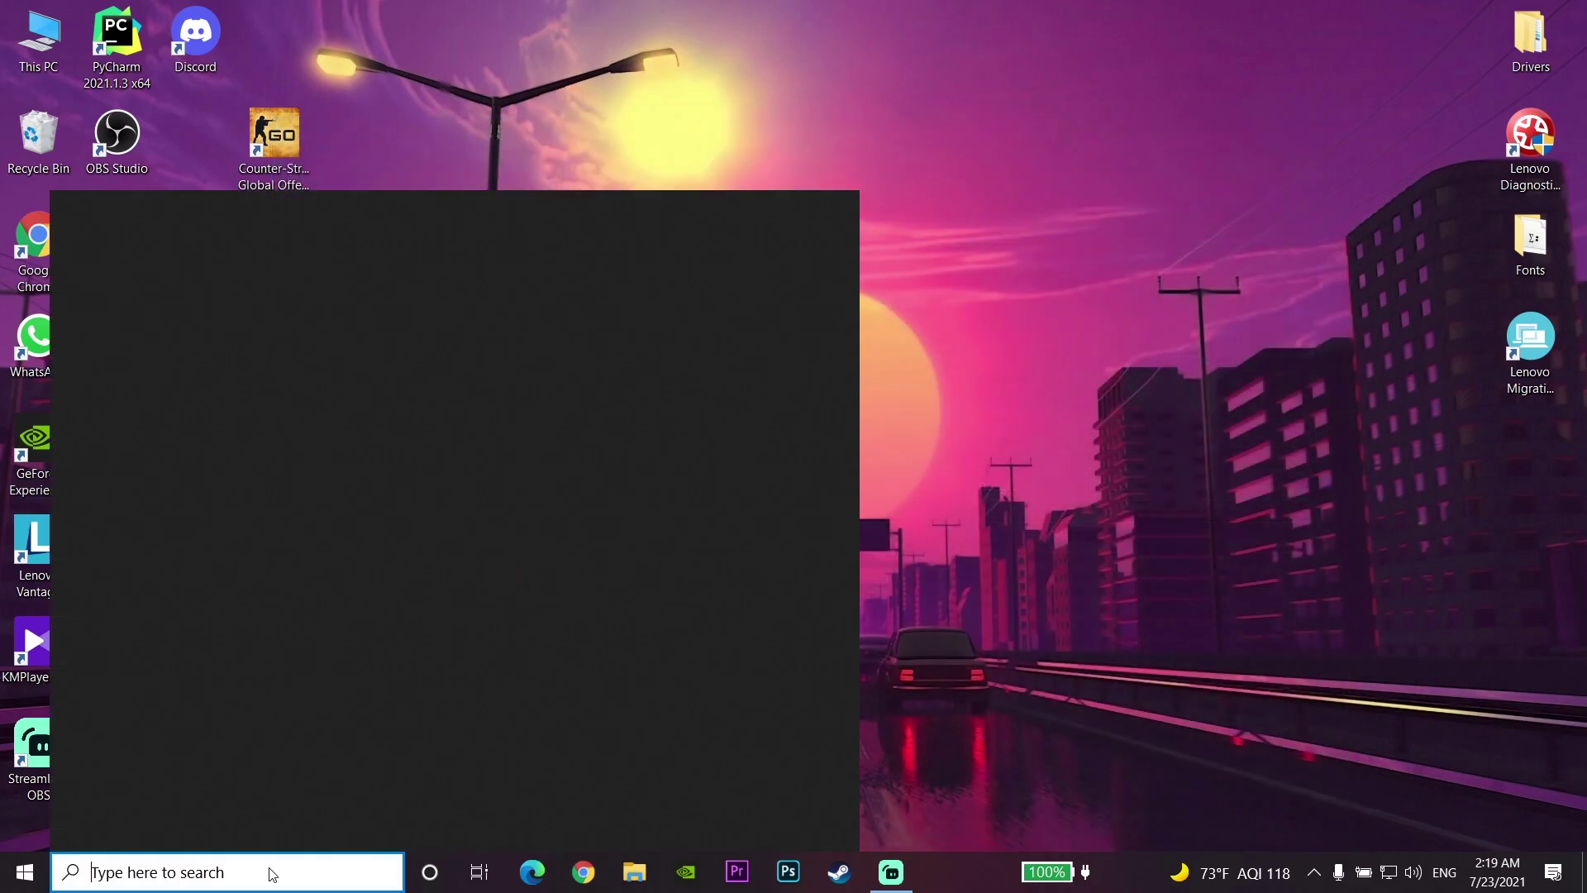
text(wind)
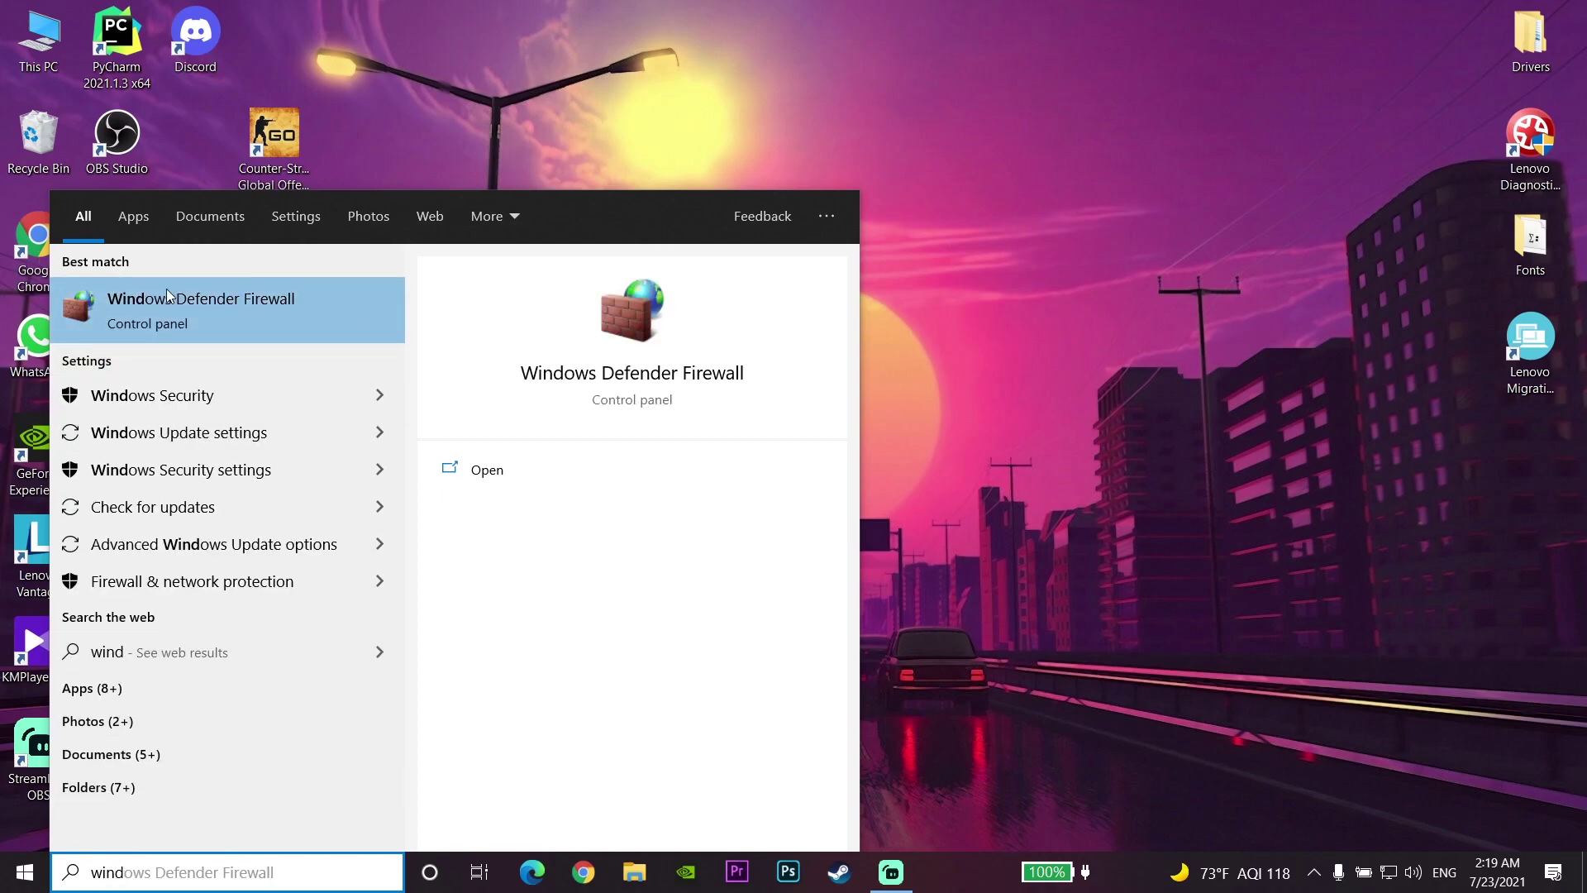
click(210, 299)
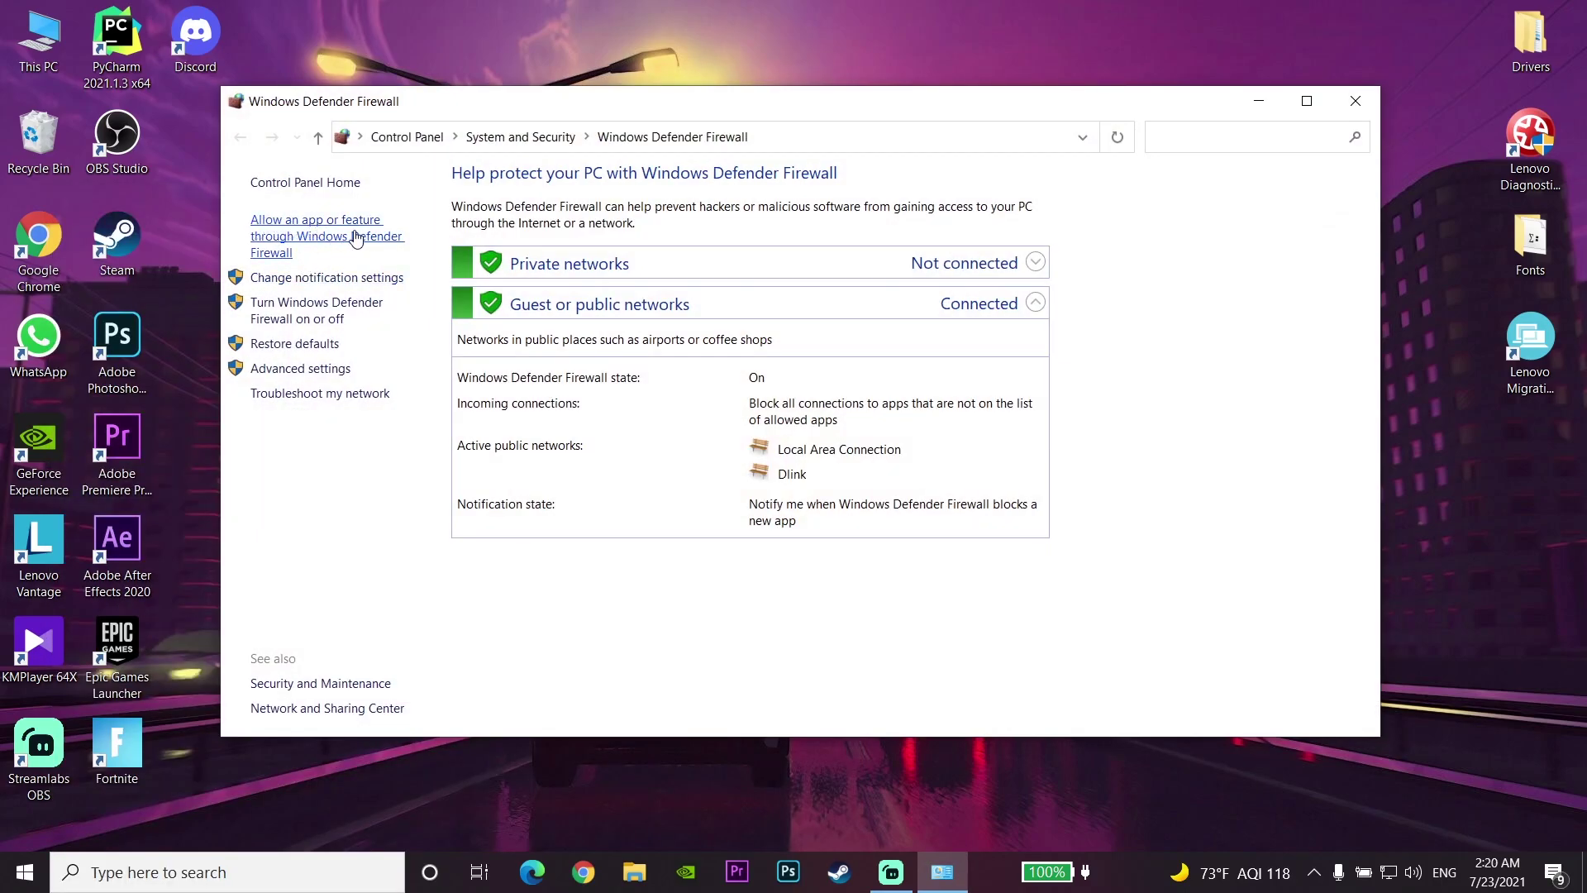
click(354, 237)
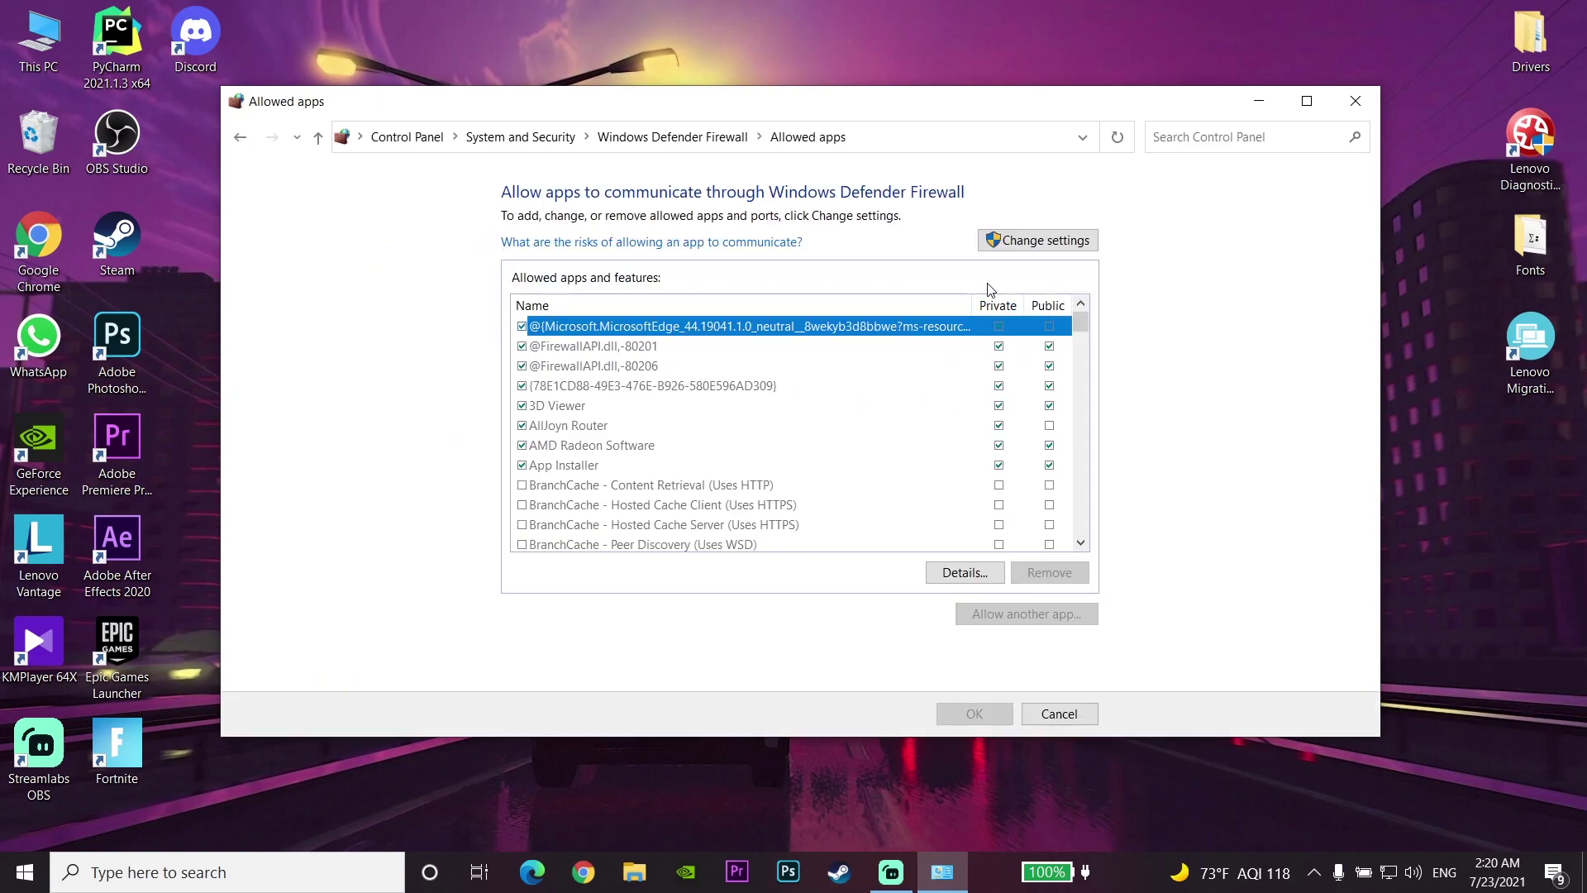
click(1040, 242)
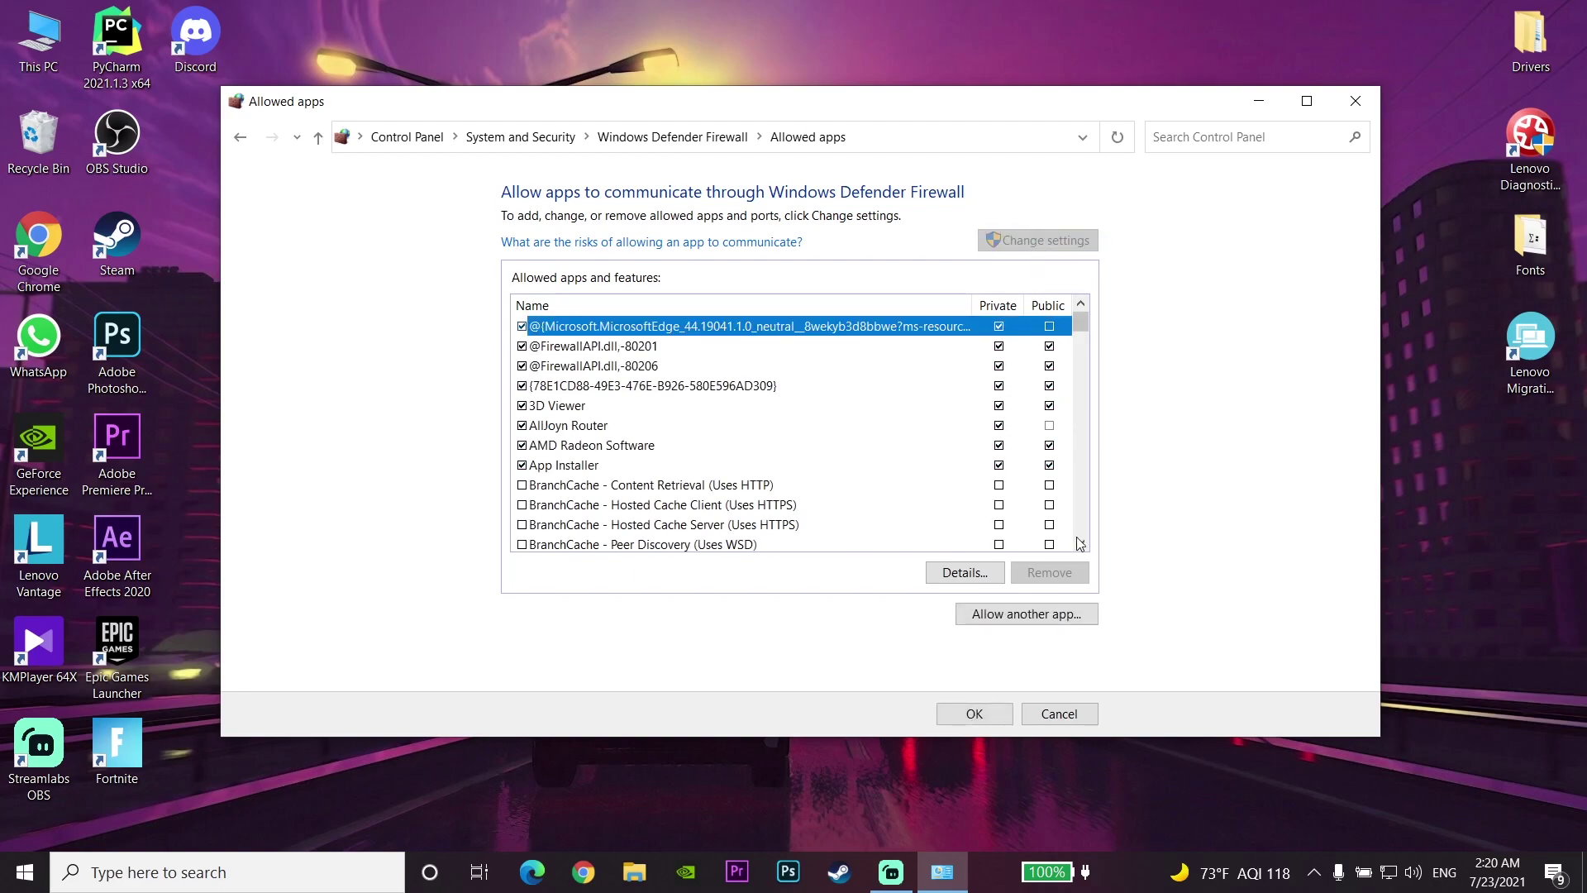
Step: Browse for another app to allow, go to the copied Counter-Strike Global Offensive folder path, and choose the csgo application
click(1072, 622)
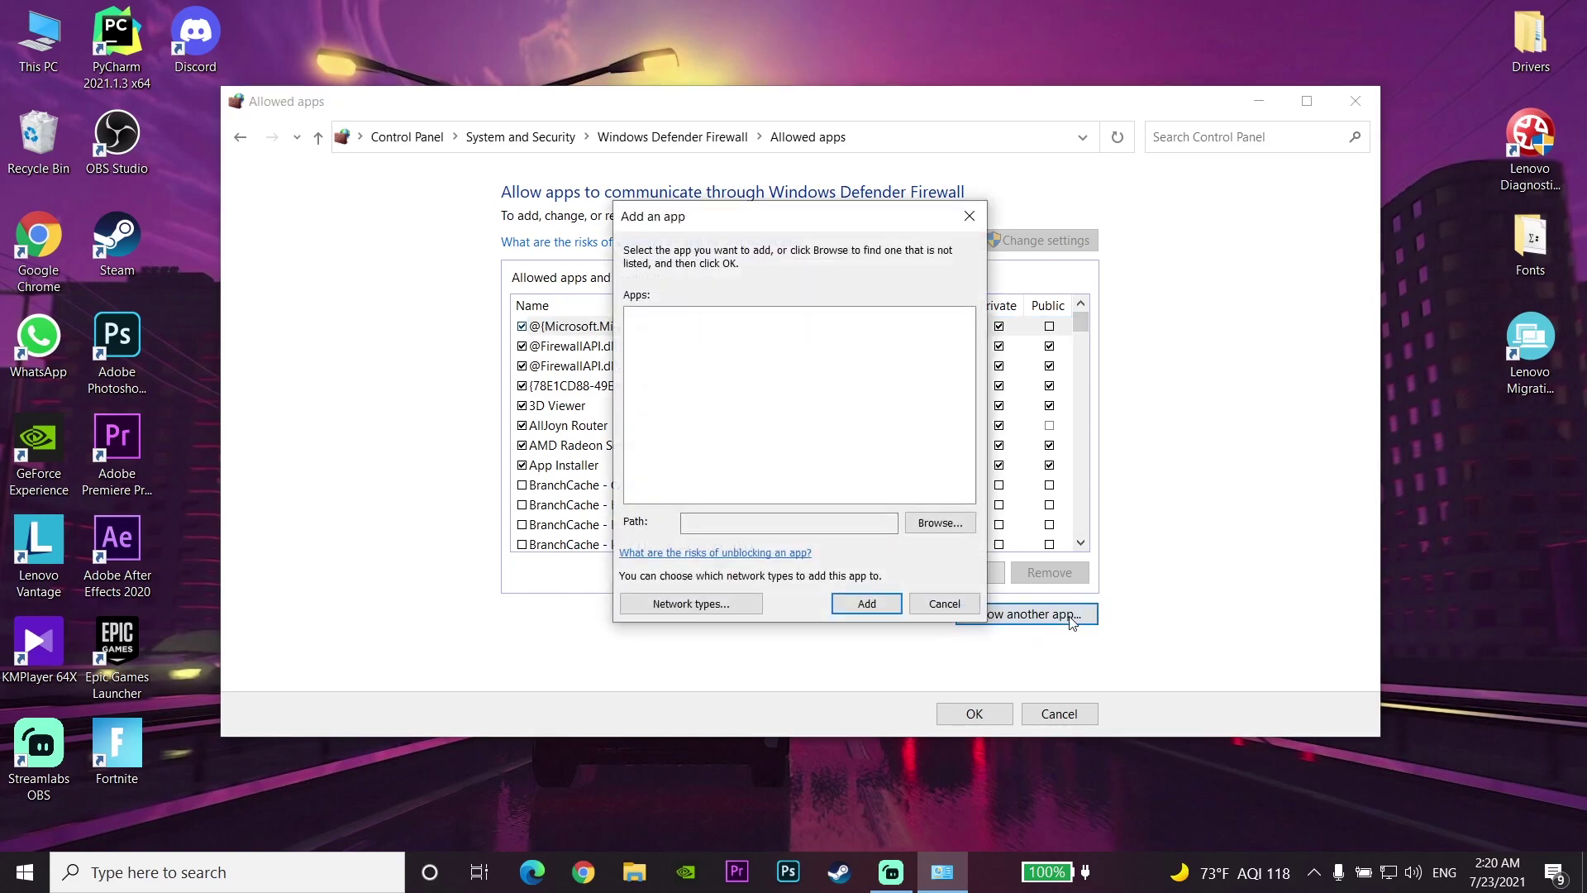
click(965, 536)
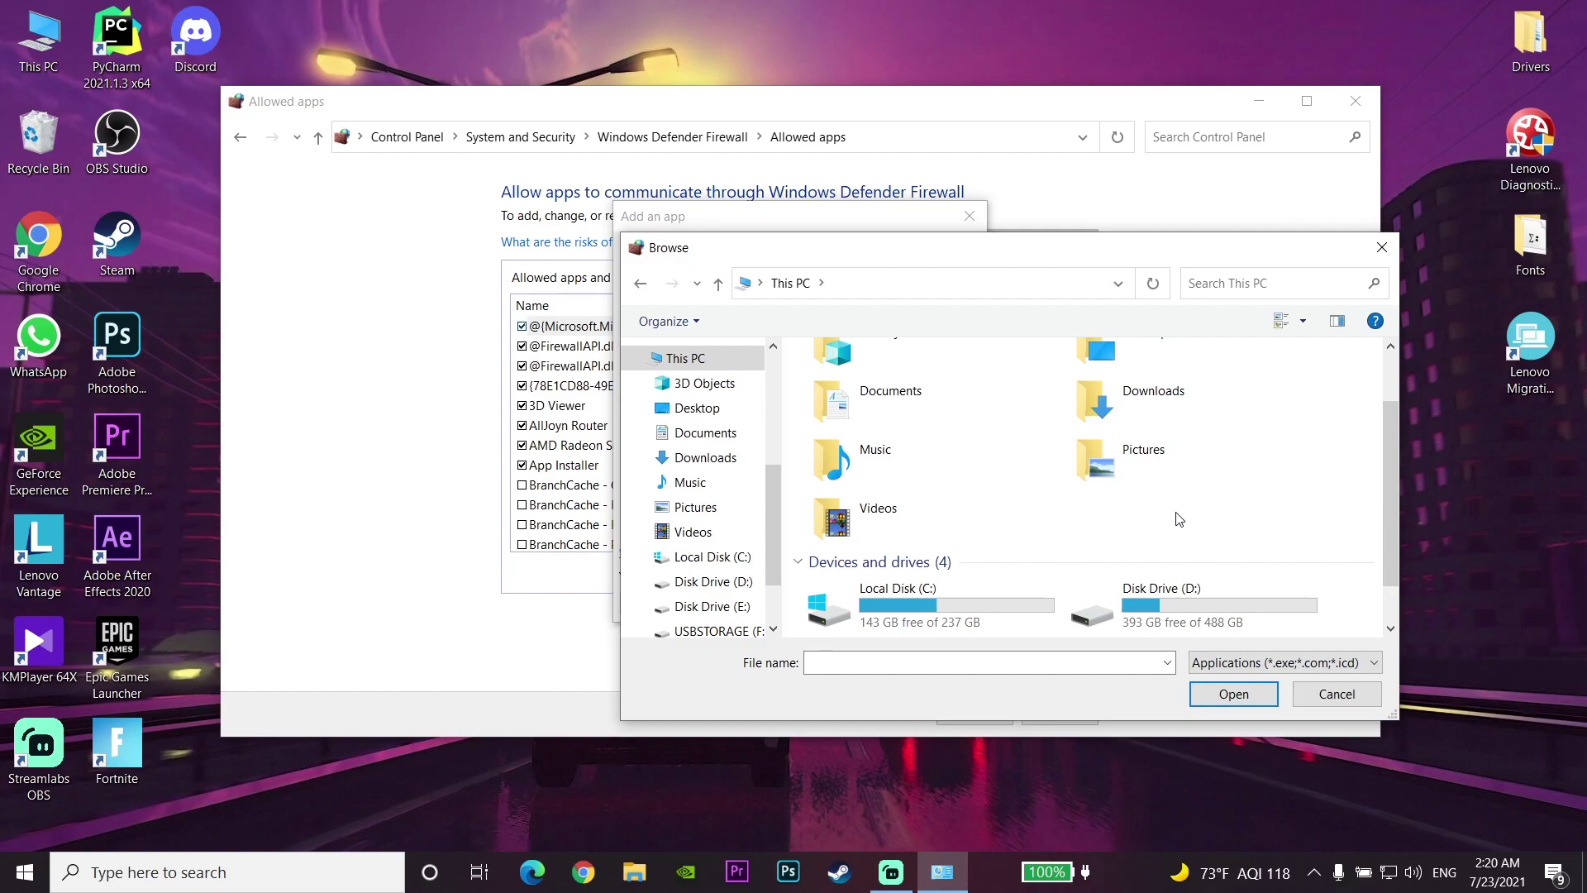
click(945, 288)
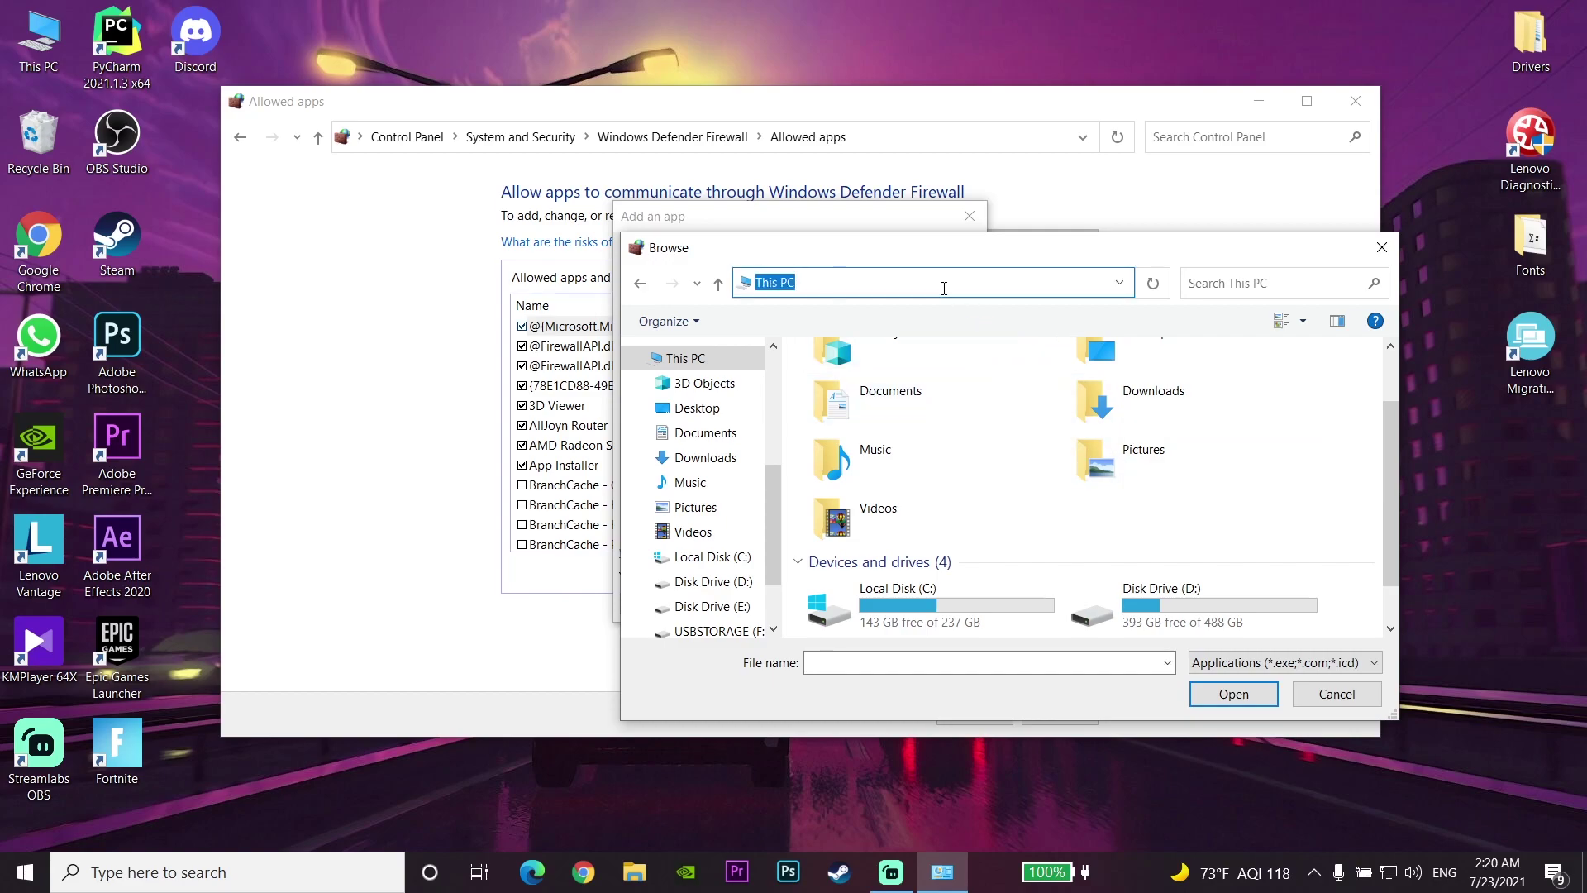
key(BackSpace)
right_click(867, 287)
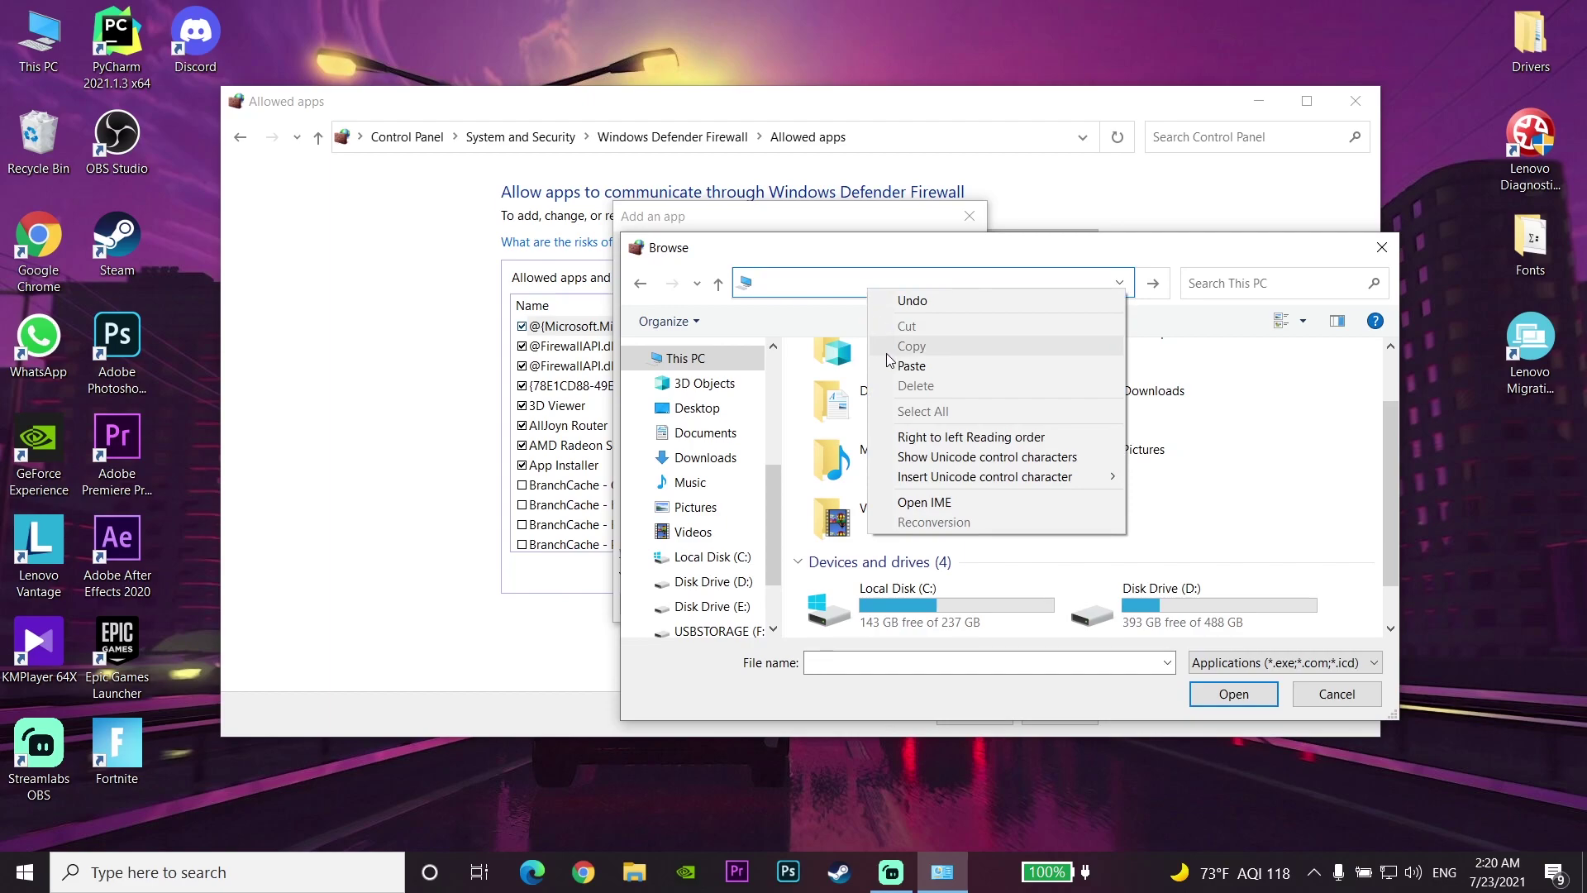
click(909, 366)
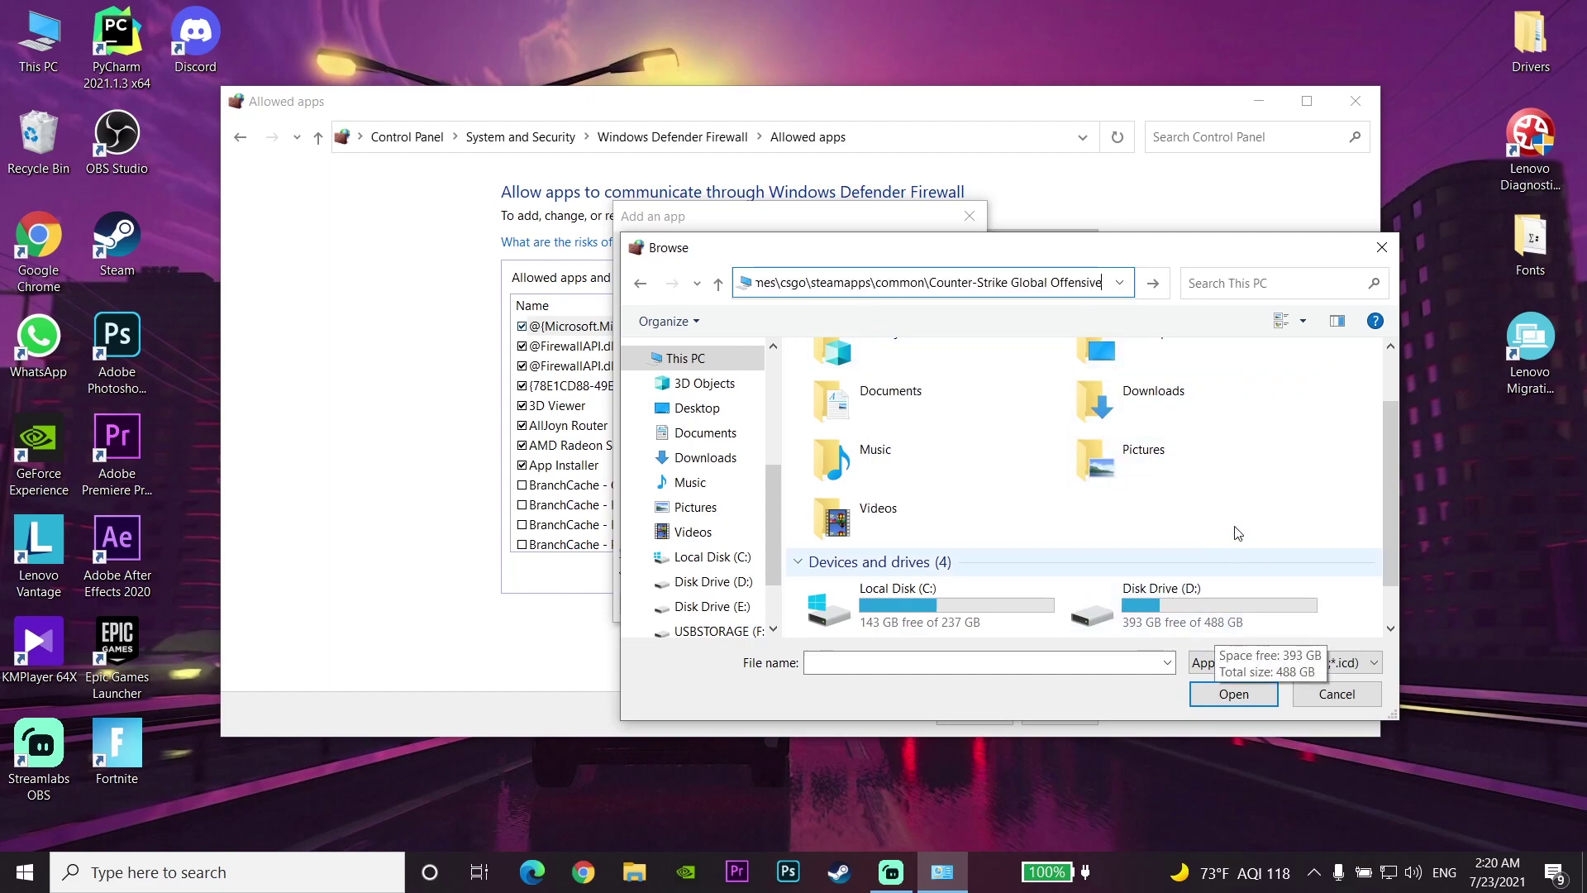
key(Return)
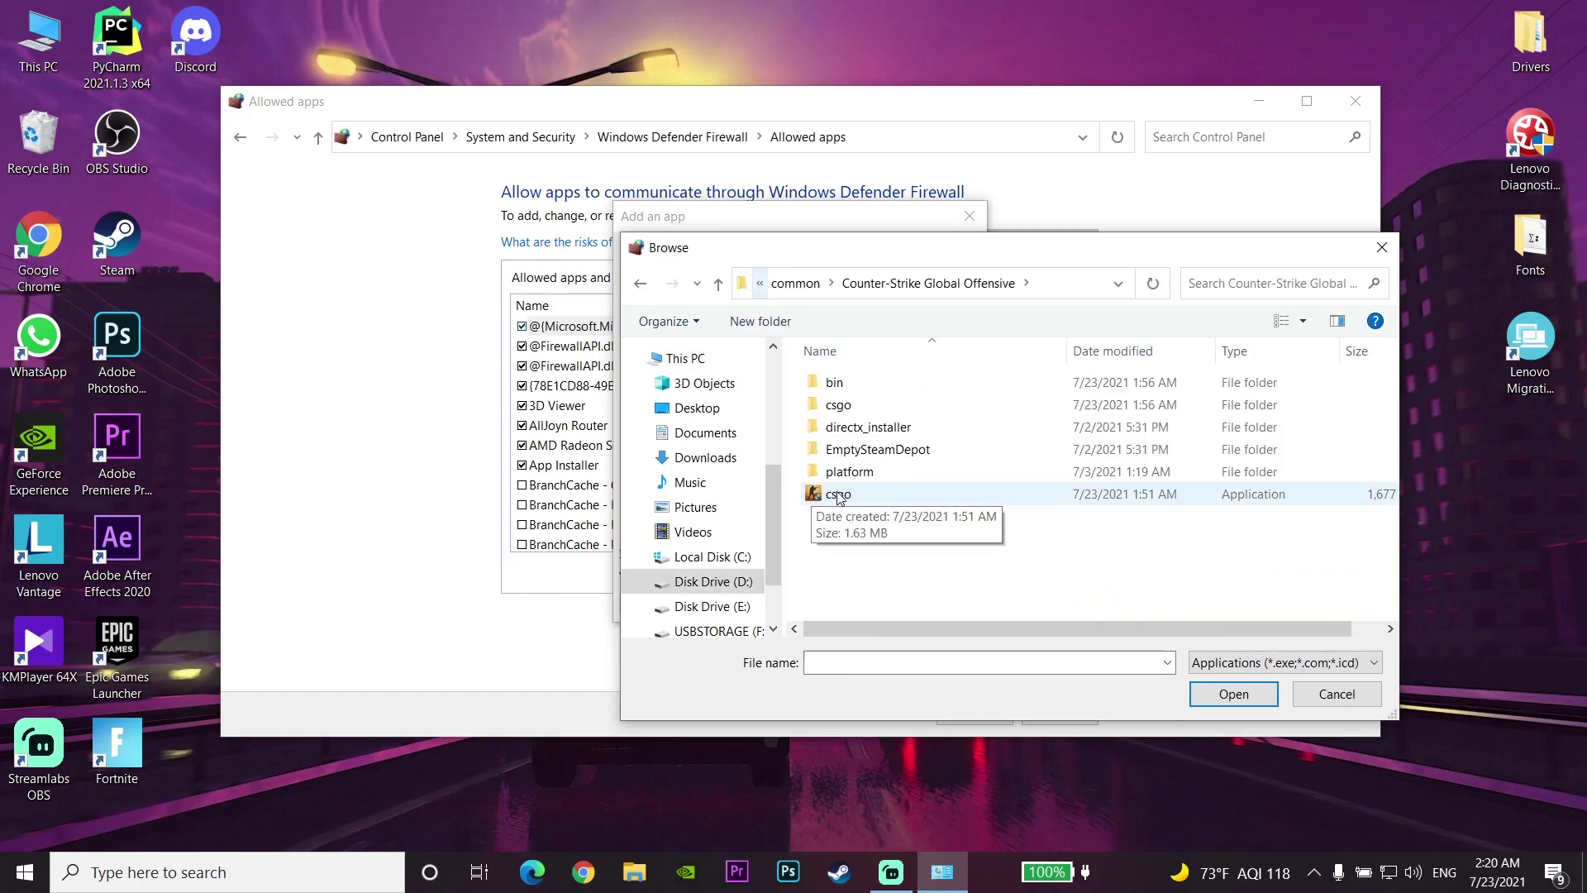
click(898, 501)
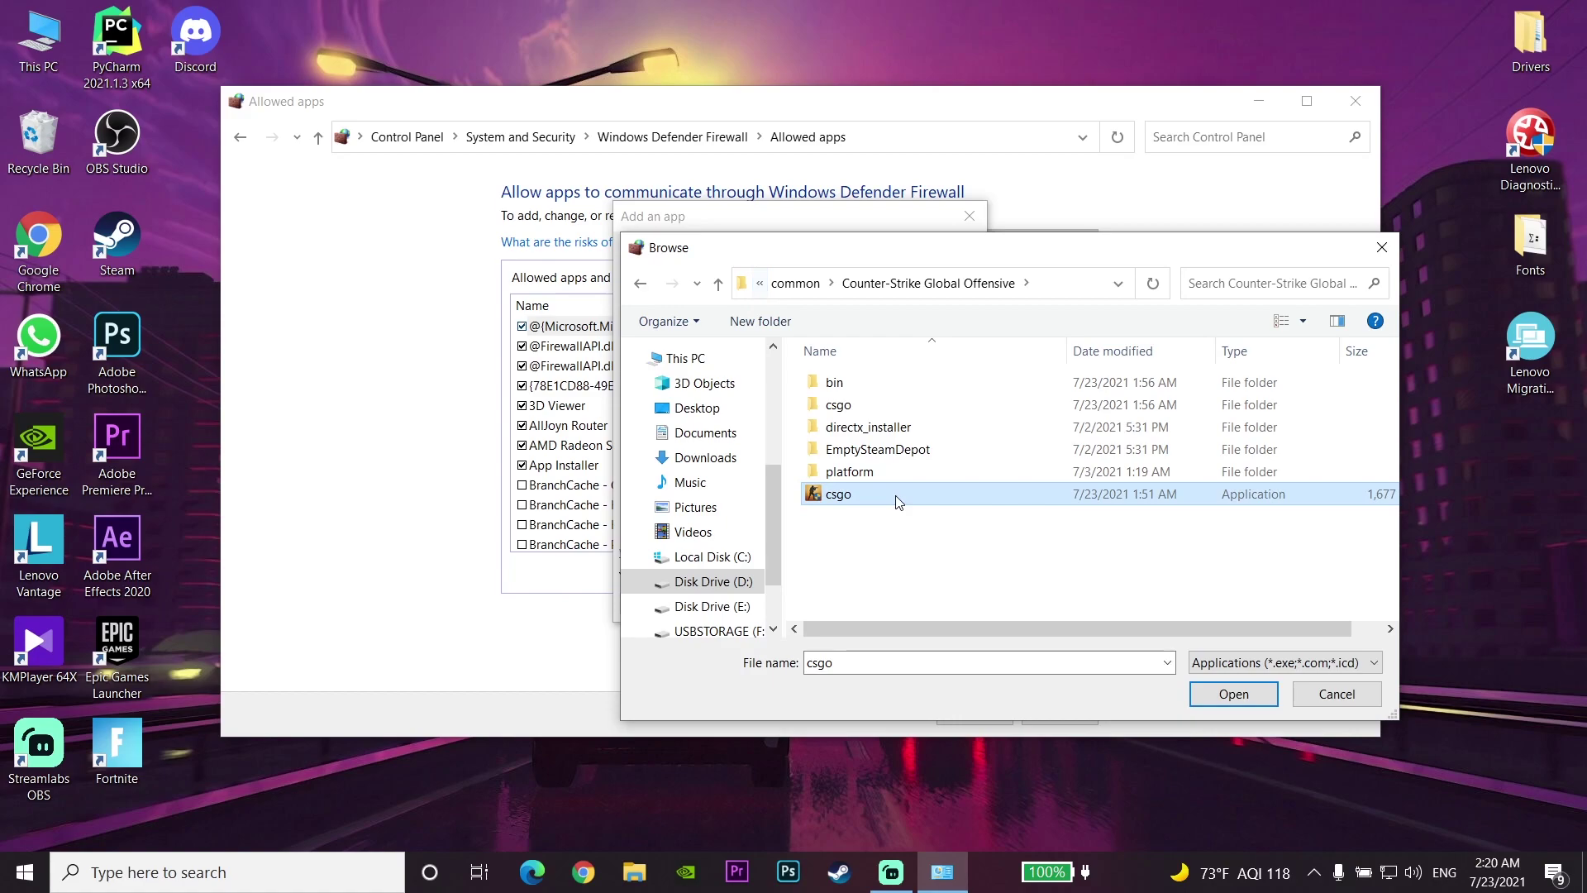
click(1211, 691)
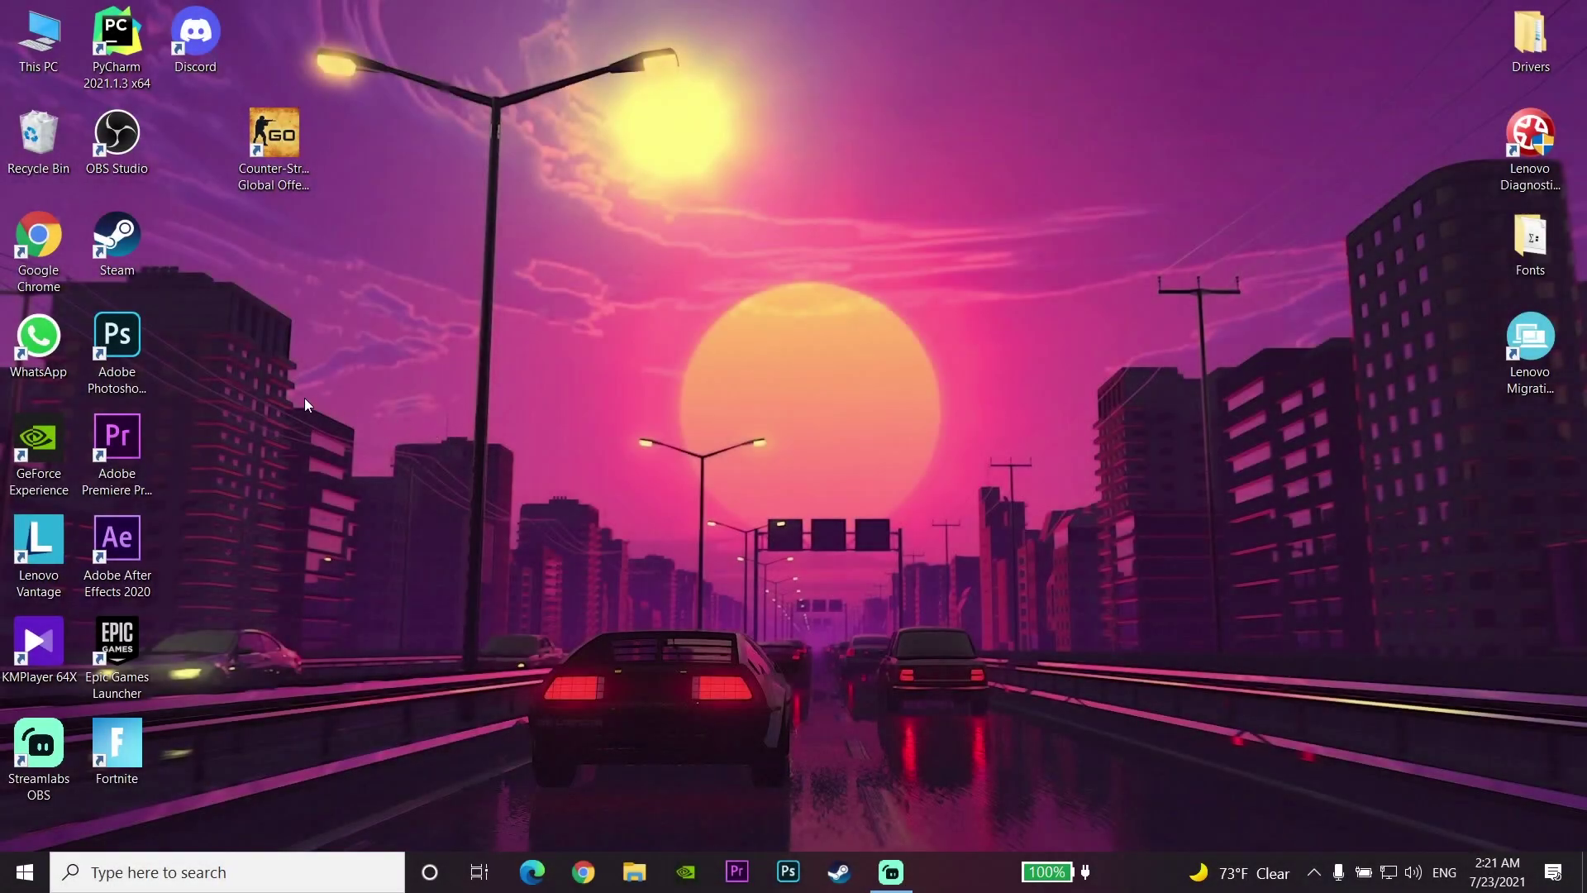
Step: Move the GeForce Experience desktop shortcut out into the empty area and back to its original place above Lenovo Vantage
drag(37, 450, 509, 456)
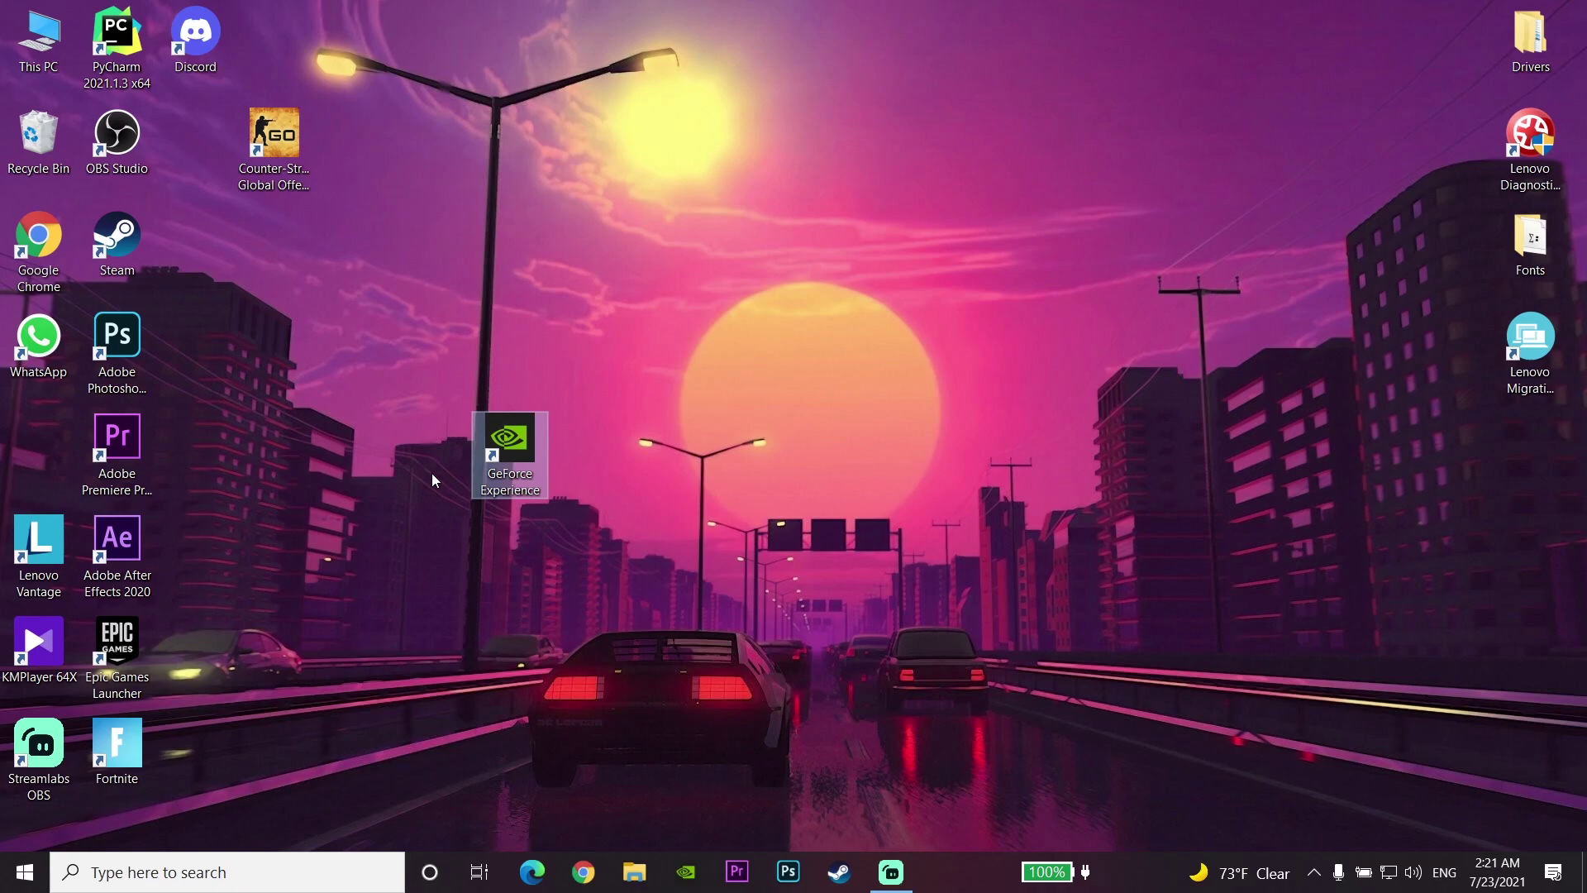
drag(475, 434, 33, 426)
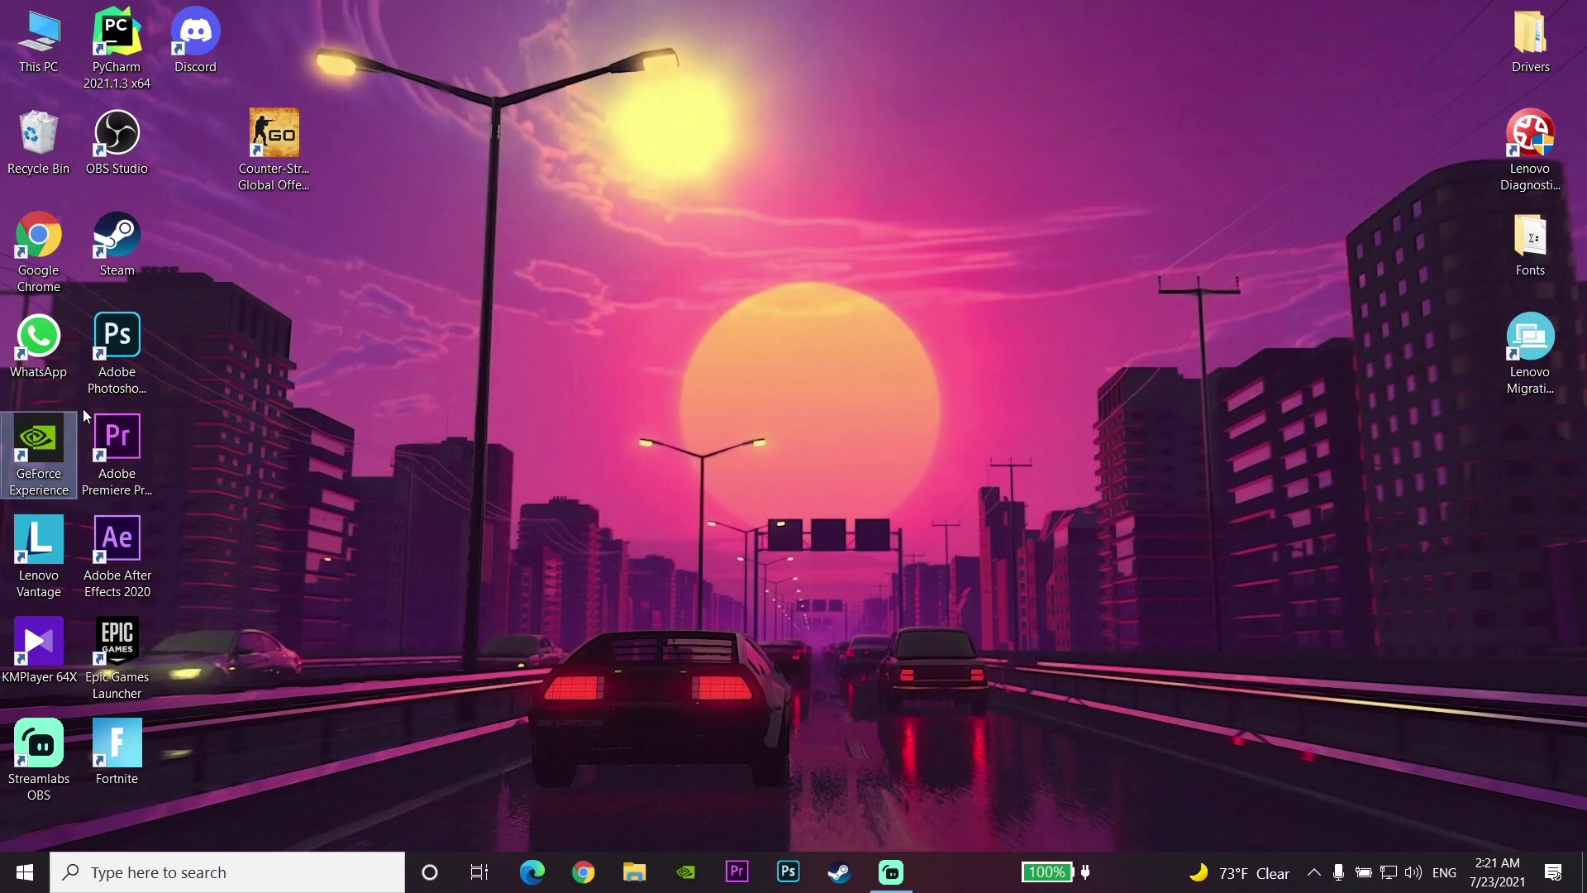
Step: Move the Counter-Strike Global Offensive desktop shortcut directly below Discord, beside OBS Studio, and deselect it
drag(265, 155, 194, 147)
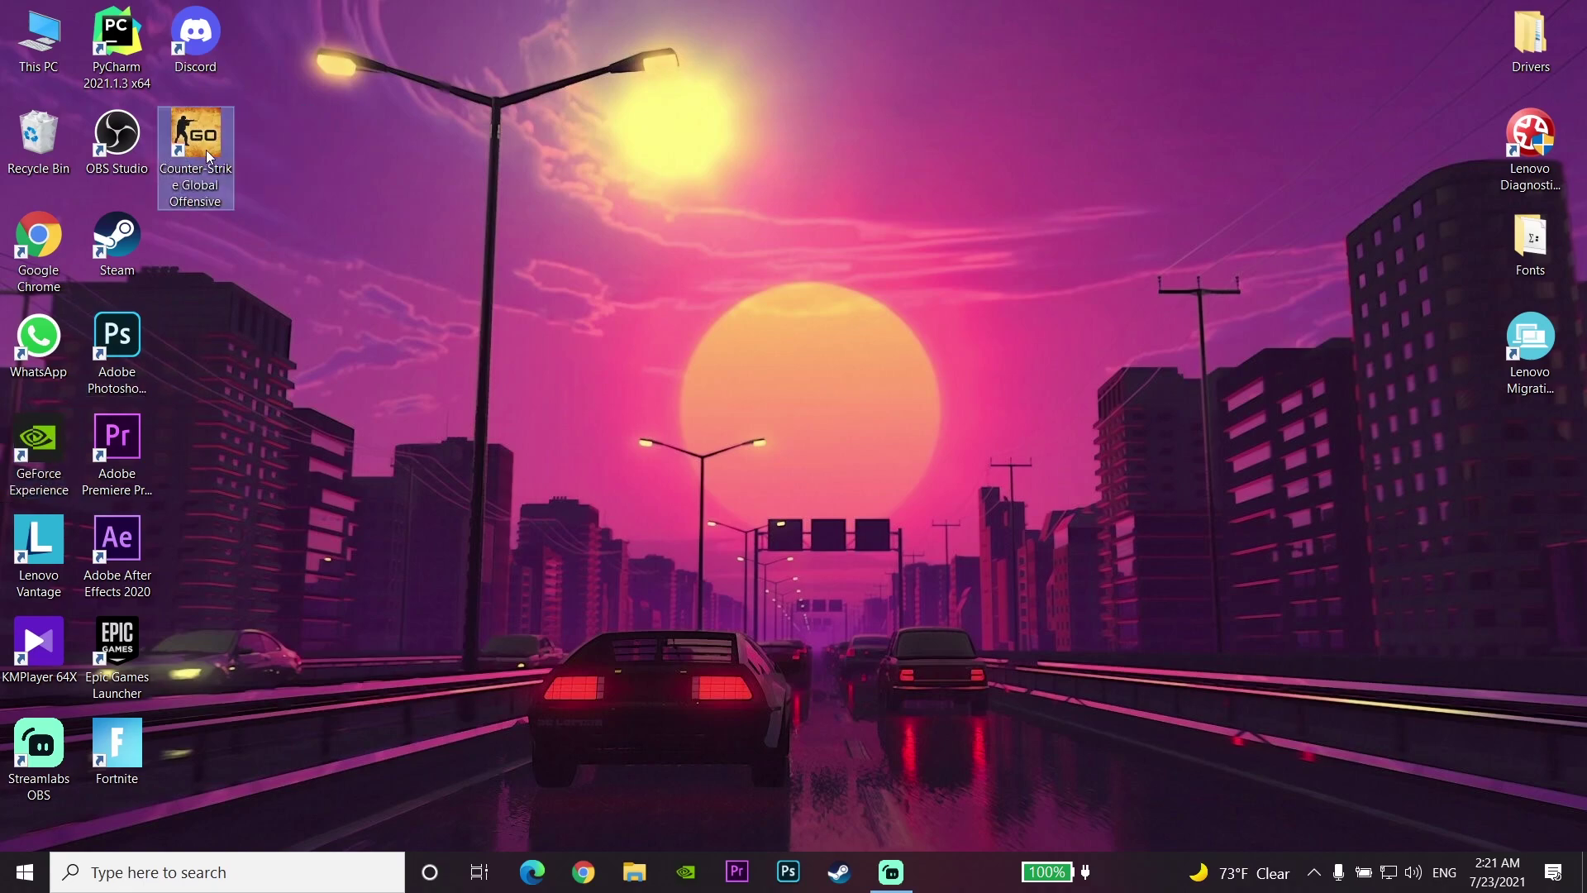
click(290, 200)
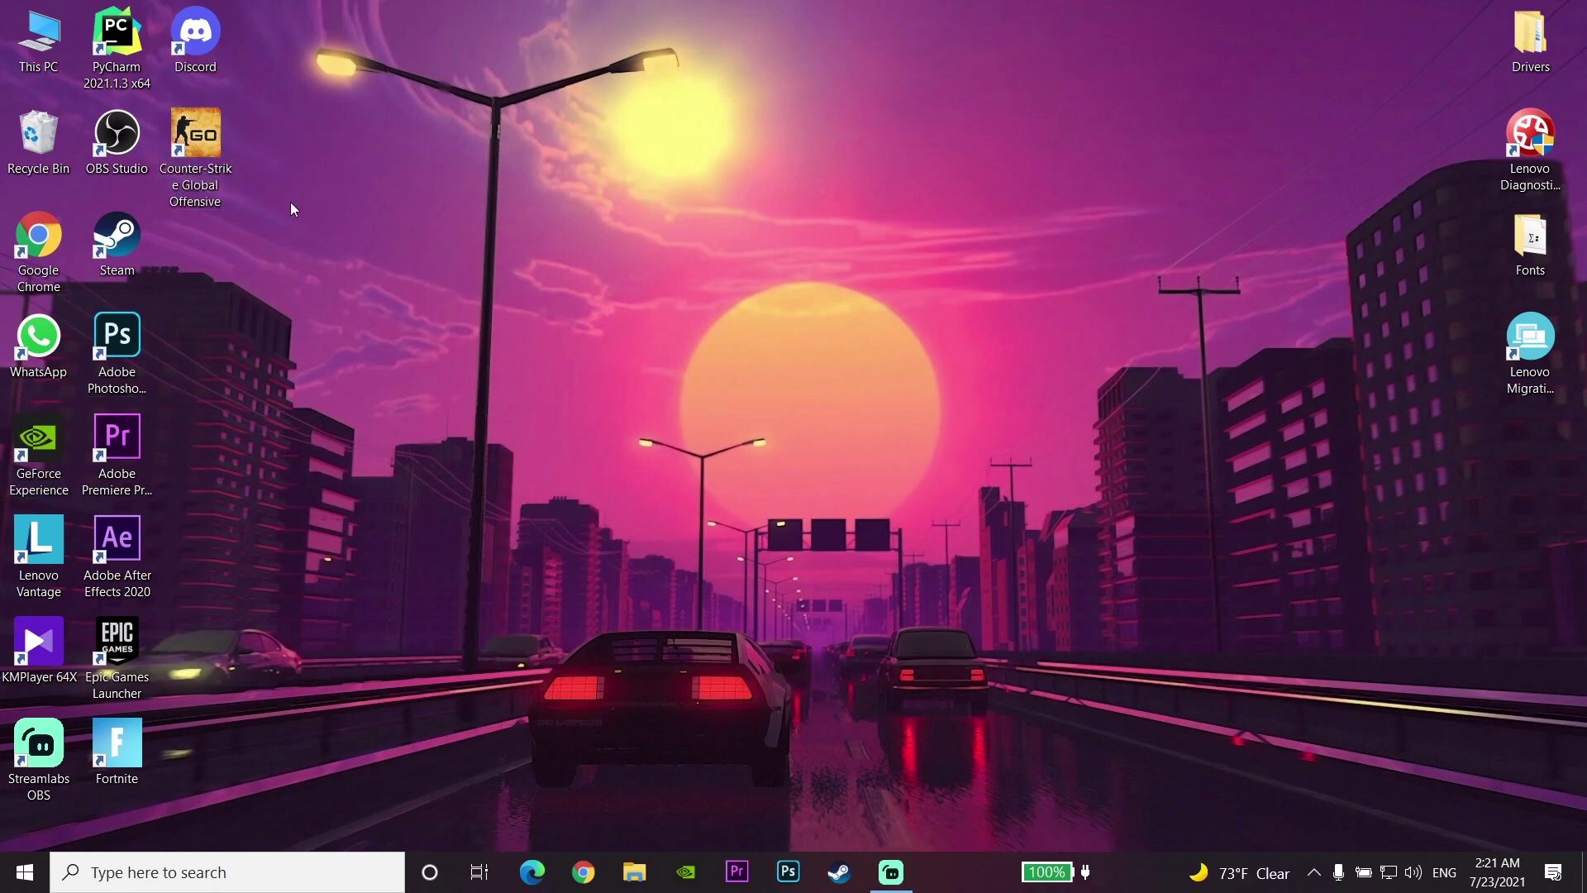